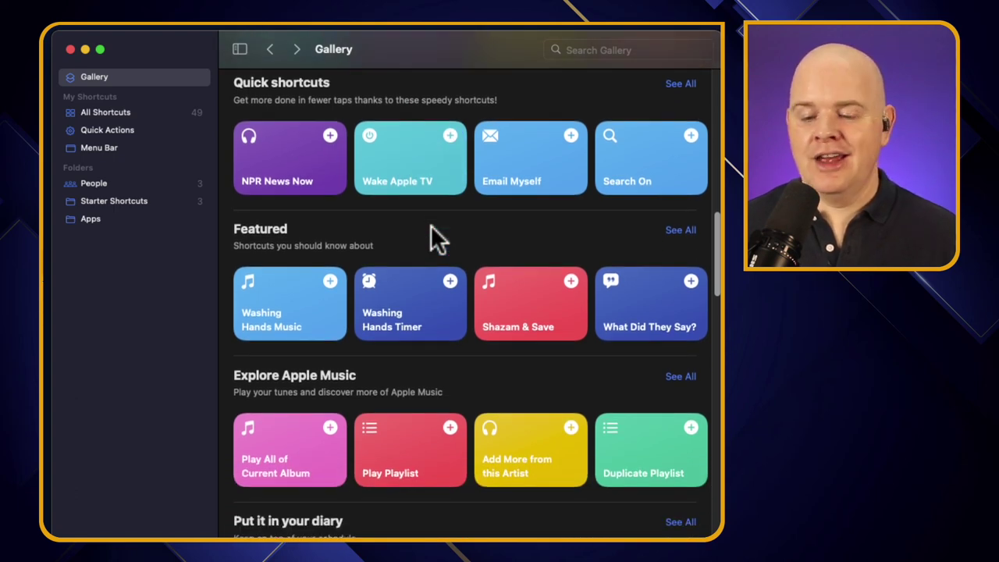
{"action": "scroll", "coordinate": [431, 224], "scroll_direction": "down", "scroll_amount": 2}
{"action": "scroll", "coordinate": [431, 225], "scroll_direction": "down", "scroll_amount": 4}
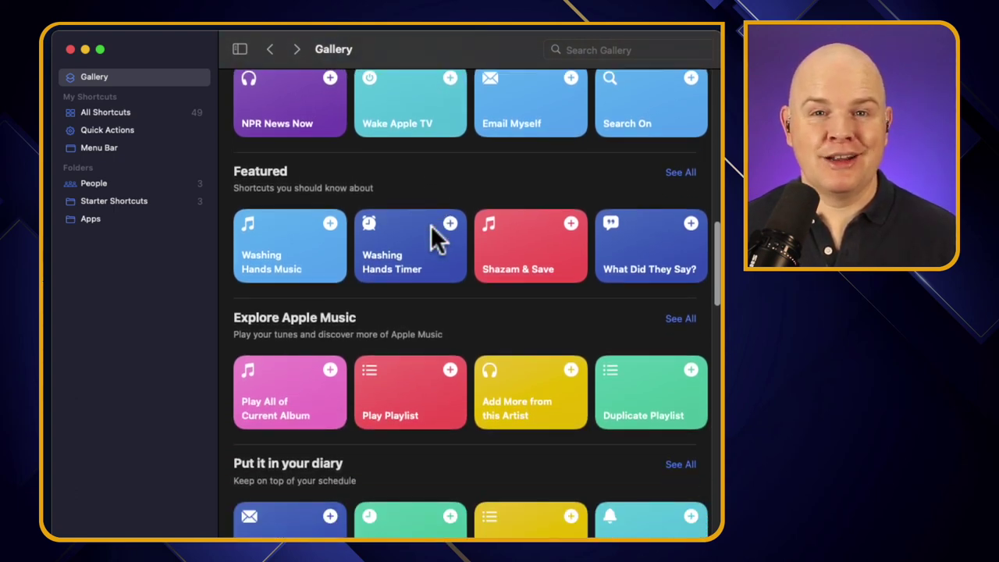
{"action": "scroll", "coordinate": [431, 225], "scroll_direction": "down", "scroll_amount": 8}
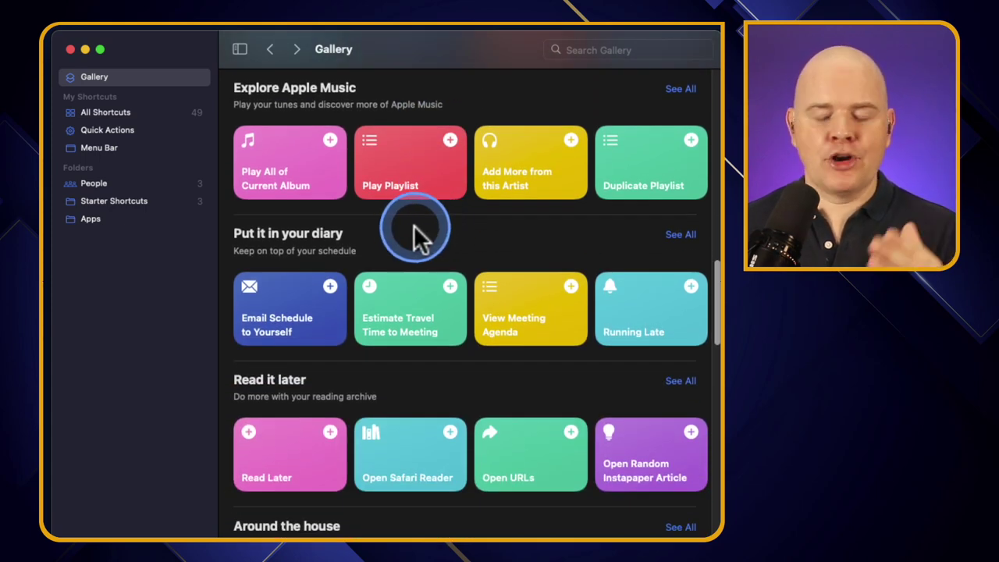
{"action": "scroll", "coordinate": [410, 228], "scroll_direction": "down", "scroll_amount": 4}
{"action": "scroll", "coordinate": [413, 234], "scroll_direction": "down", "scroll_amount": 11}
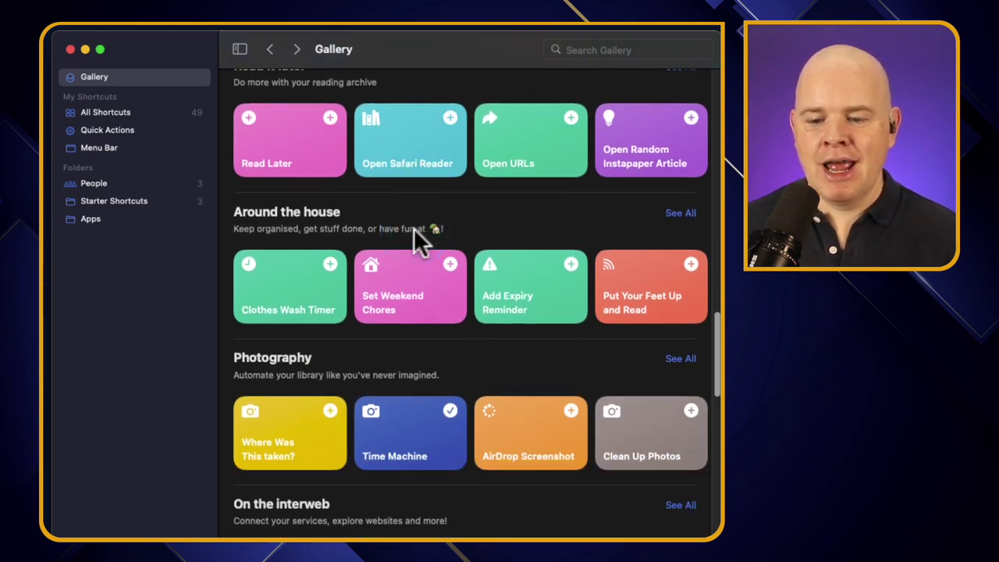
{"action": "scroll", "coordinate": [414, 228], "scroll_direction": "down", "scroll_amount": 3}
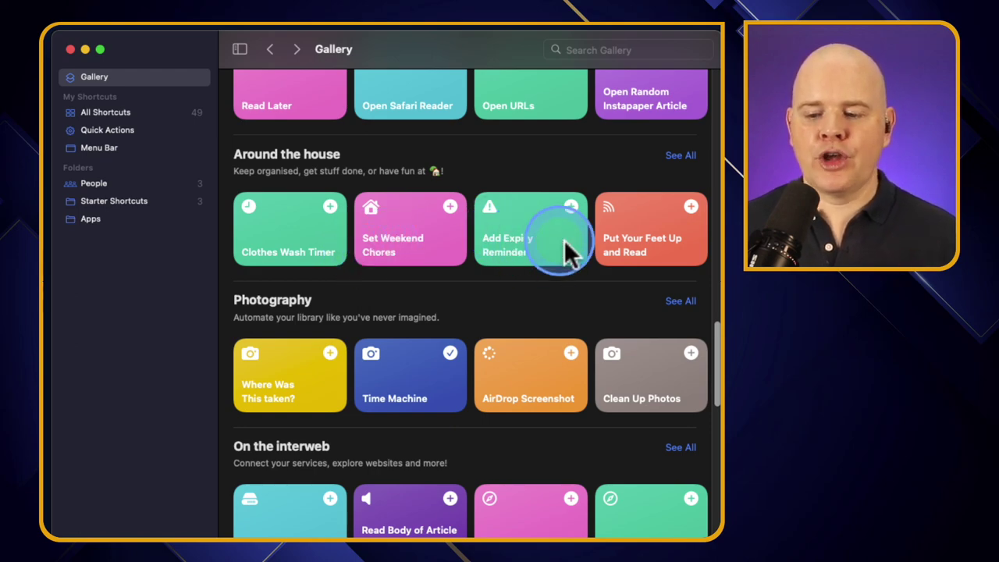
{"action": "left_click_drag", "start_coordinate": [714, 346], "coordinate": [711, 107]}
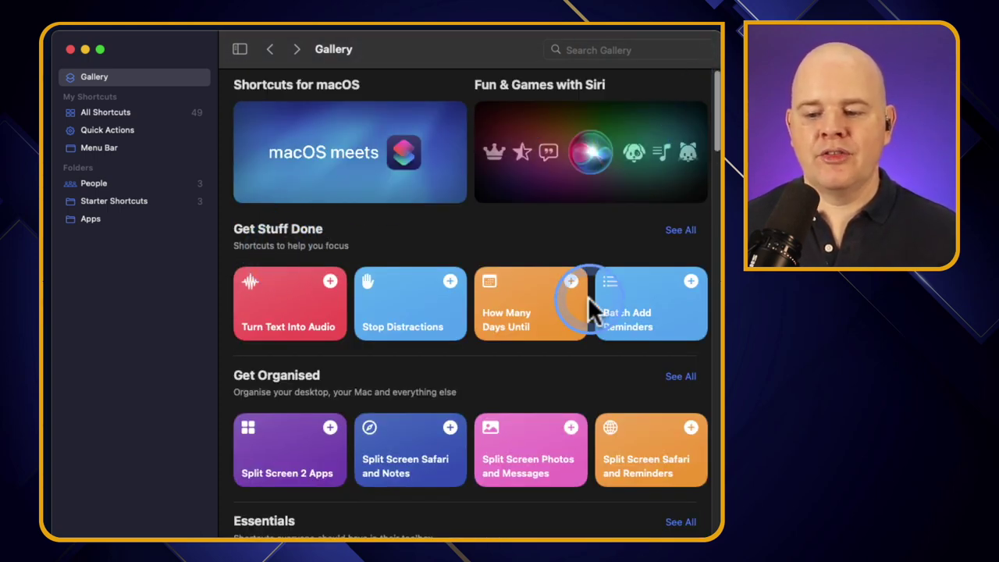
Step: Expand the Get Stuff Done collection and open the How Many Days Until gallery page
{"action": "left_click", "coordinate": [680, 230]}
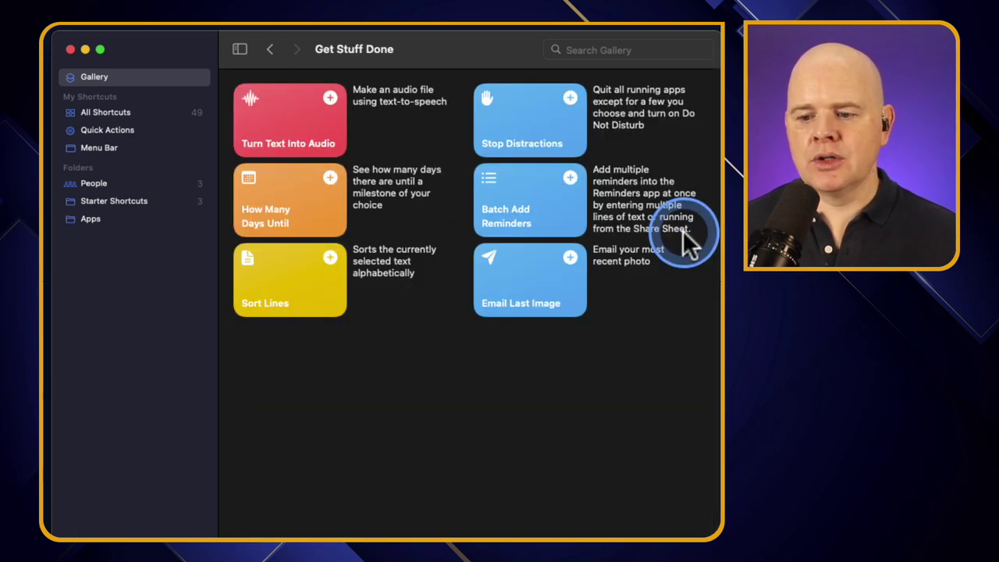
{"action": "left_click", "coordinate": [559, 197]}
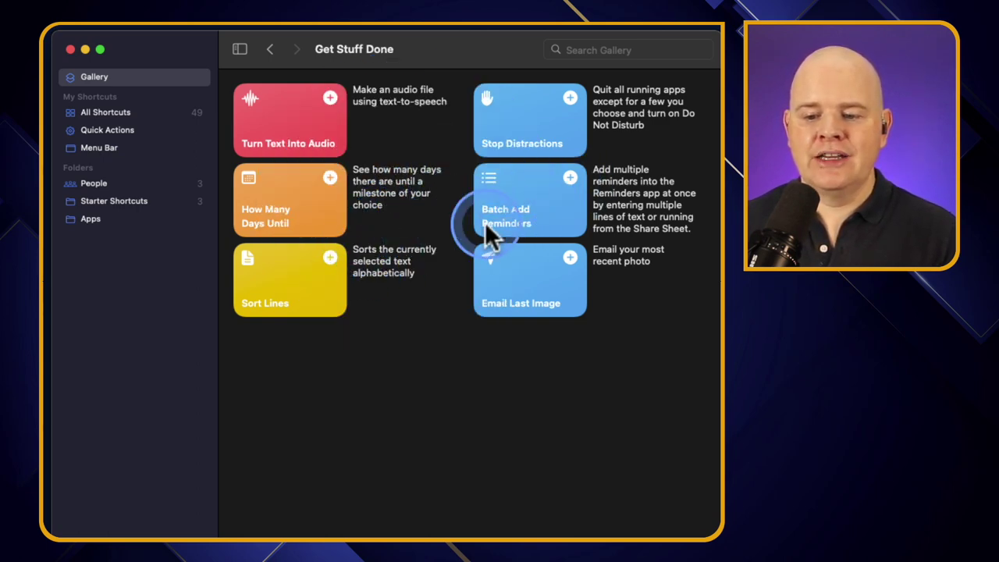
{"action": "left_click", "coordinate": [297, 191]}
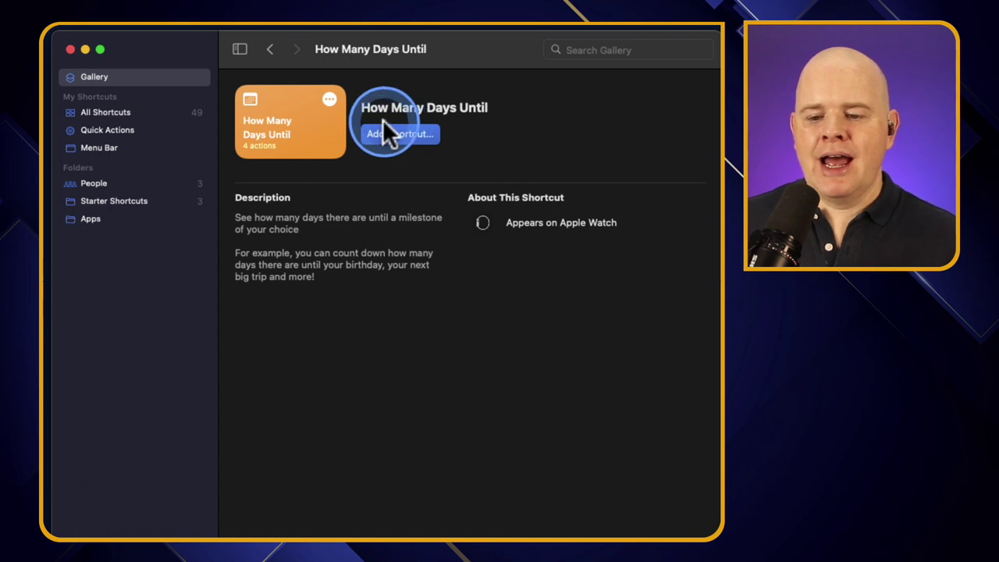
{"action": "left_click", "coordinate": [329, 99]}
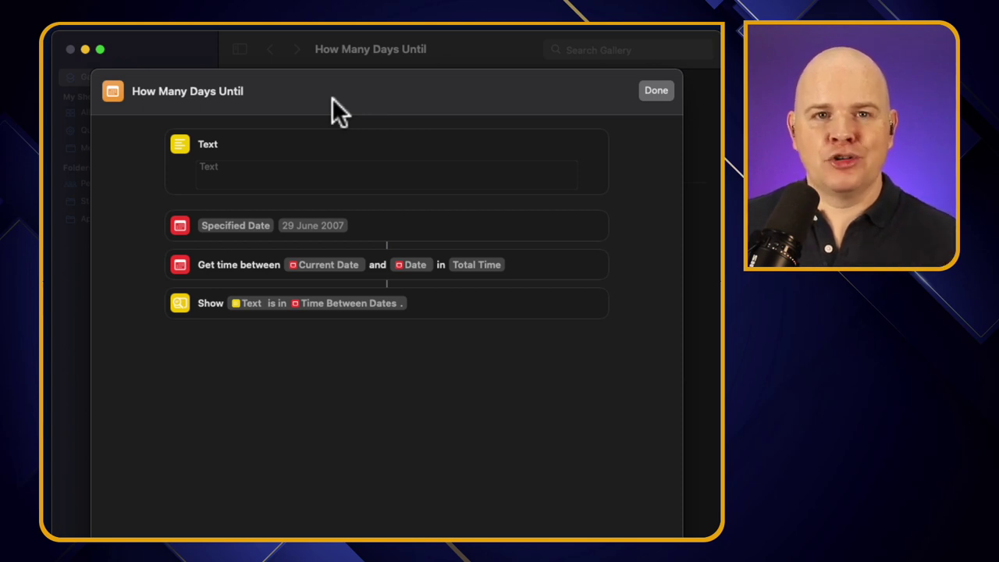
{"action": "left_click", "coordinate": [333, 100]}
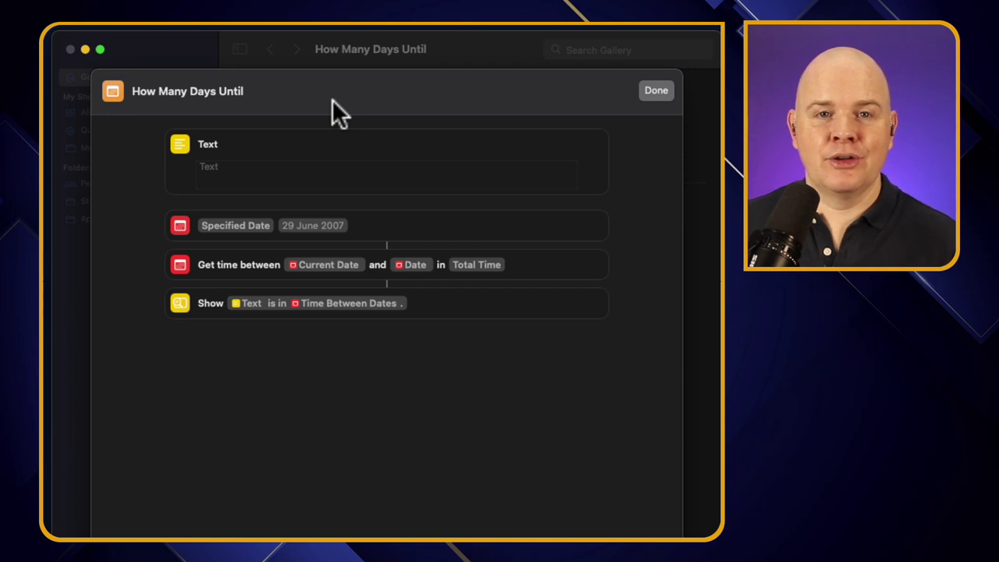
{"action": "left_click", "coordinate": [332, 100]}
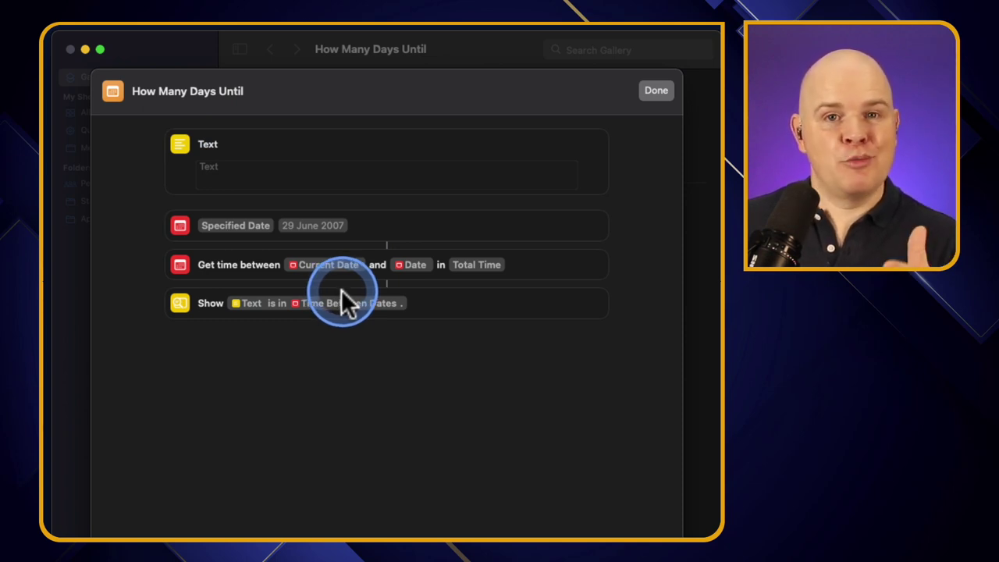
{"action": "left_click", "coordinate": [648, 91]}
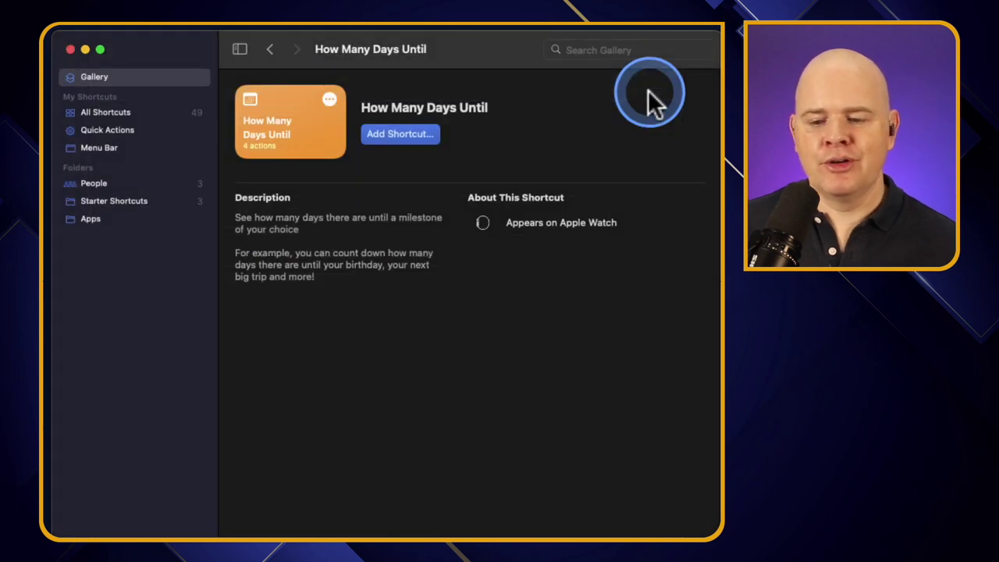
{"action": "left_click", "coordinate": [329, 99]}
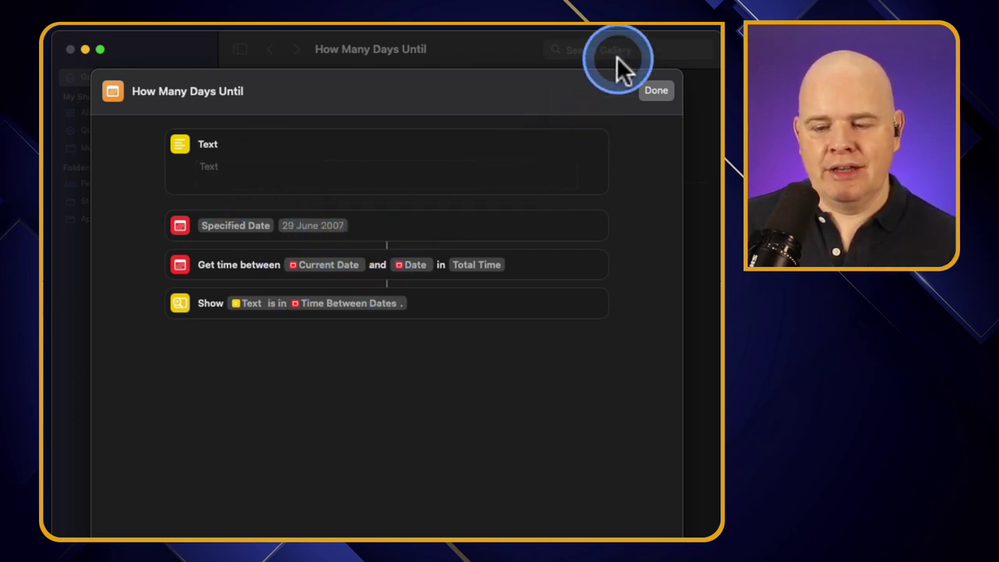
{"action": "left_click", "coordinate": [656, 91]}
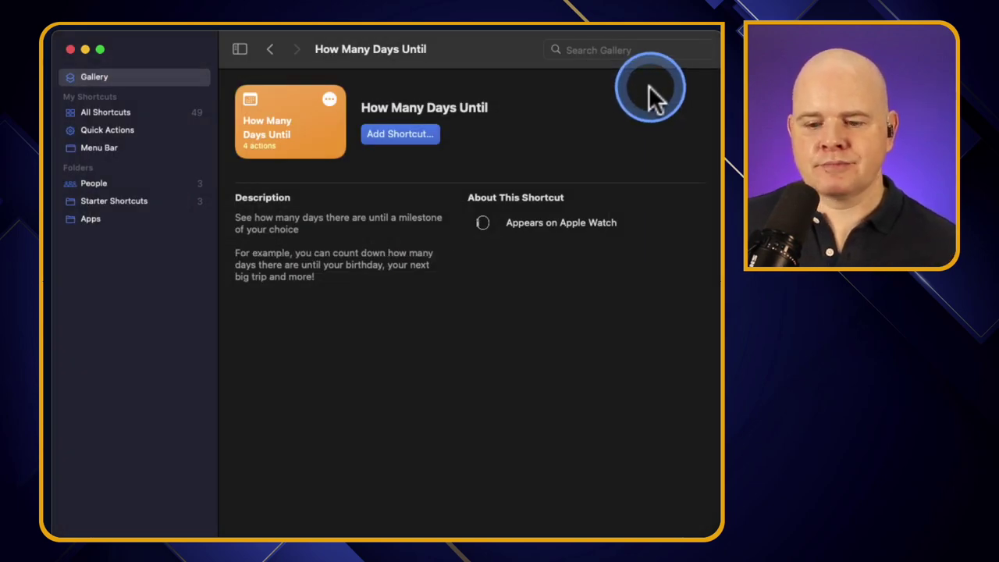
Step: Start adding the How Many Days Until shortcut to your library
{"action": "left_click", "coordinate": [402, 135]}
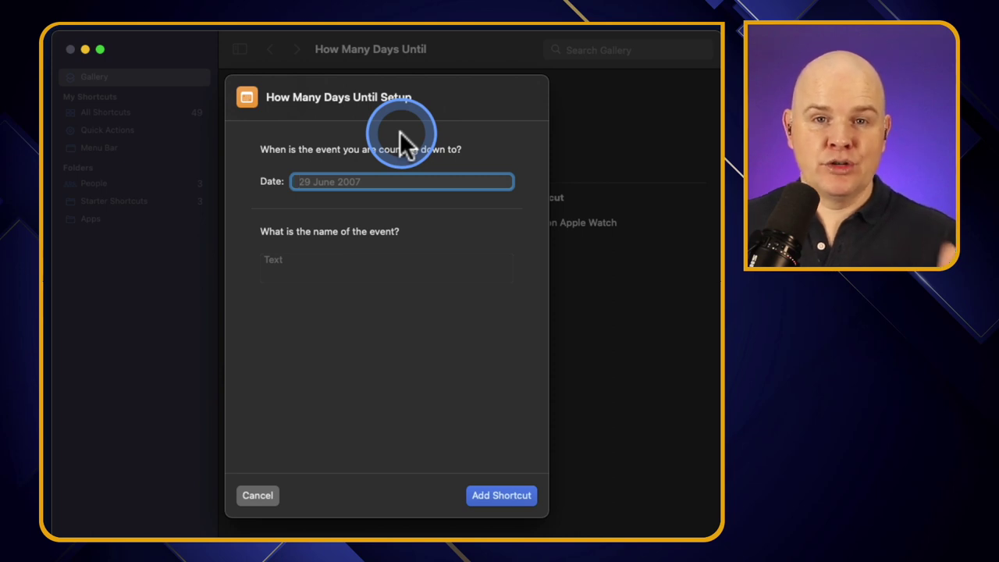
{"action": "left_click", "coordinate": [399, 131]}
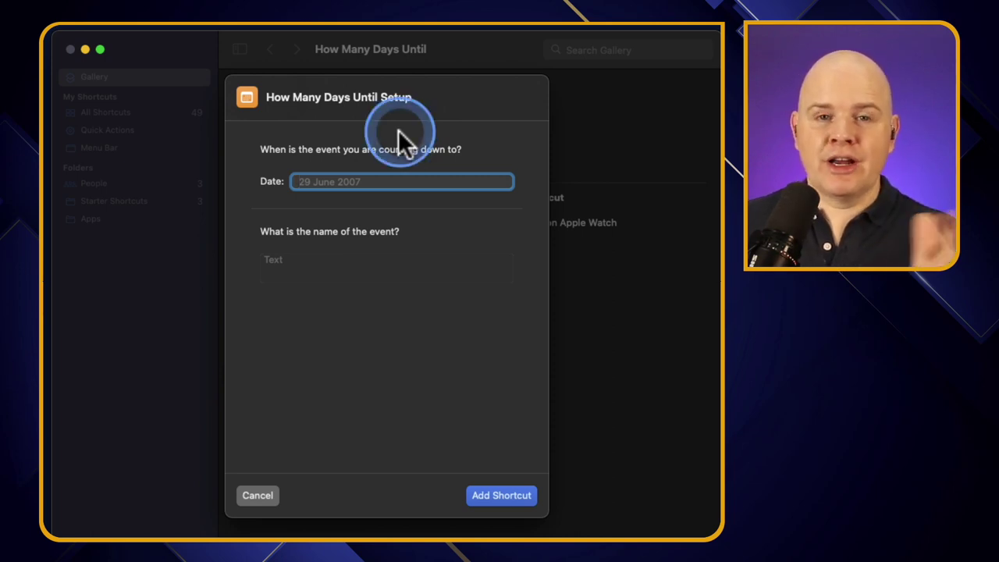
{"action": "left_click", "coordinate": [391, 190]}
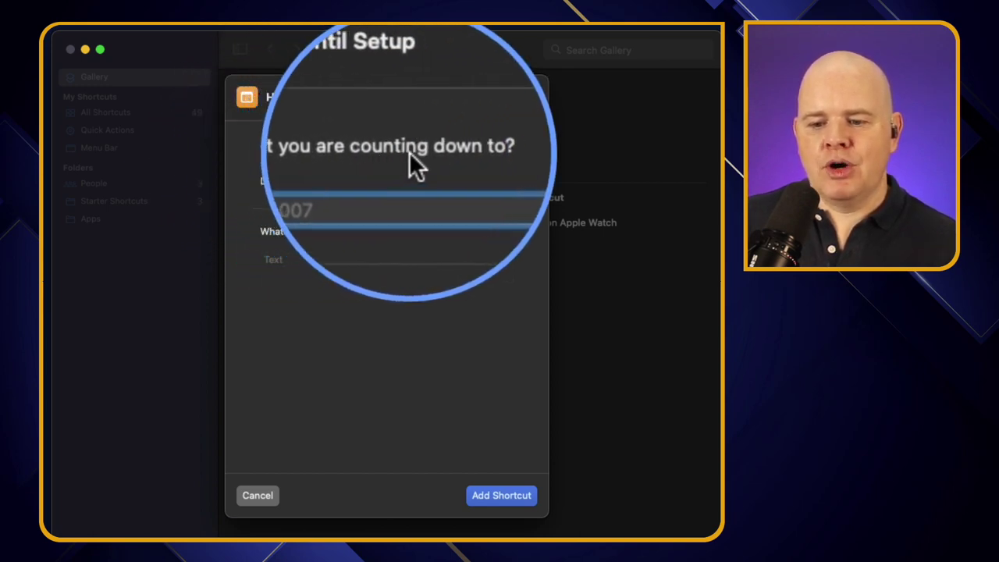
Step: Set the countdown date to 3 May and the event name to My Birthday, then finish adding
{"action": "left_click", "coordinate": [319, 183]}
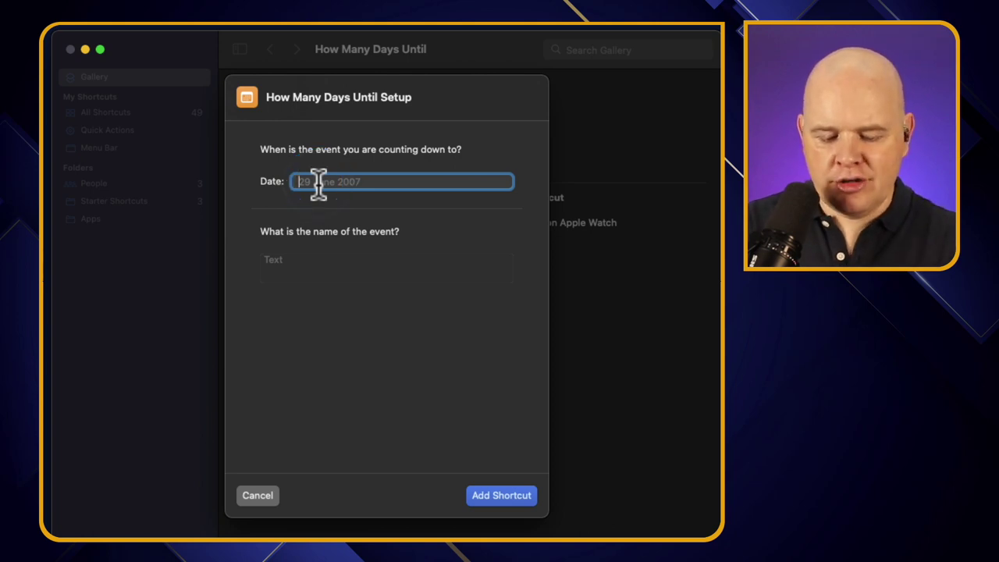
{"action": "type", "text": "3"}
{"action": "left_click", "coordinate": [319, 183]}
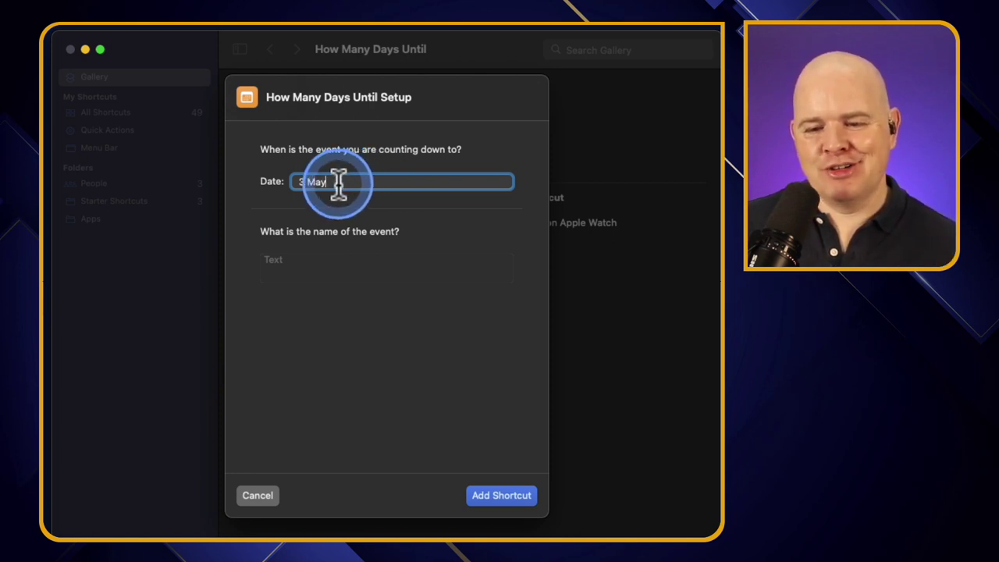
{"action": "left_click_drag", "start_coordinate": [297, 182], "coordinate": [294, 233]}
{"action": "left_click", "coordinate": [278, 260]}
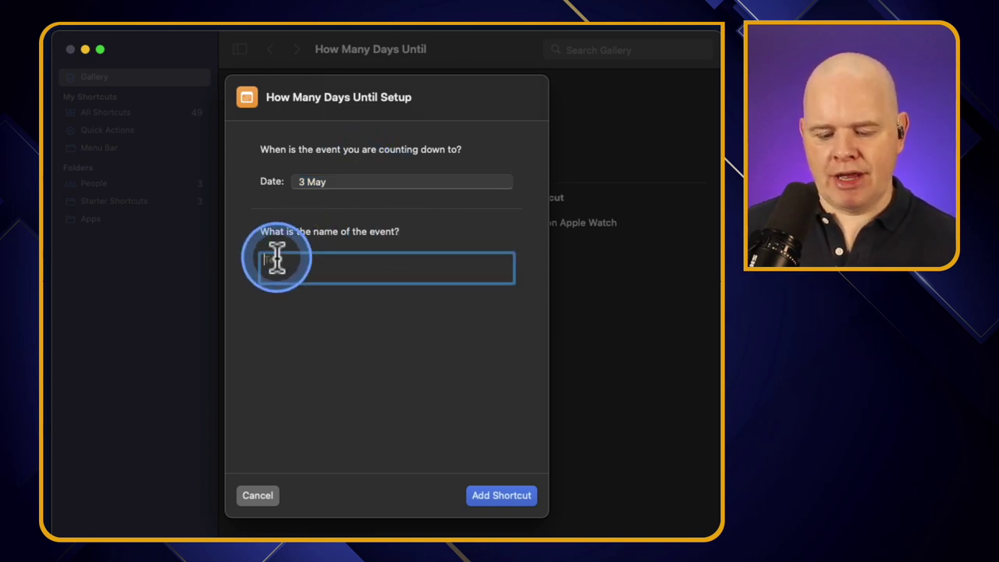
{"action": "type", "text": "My Birthday"}
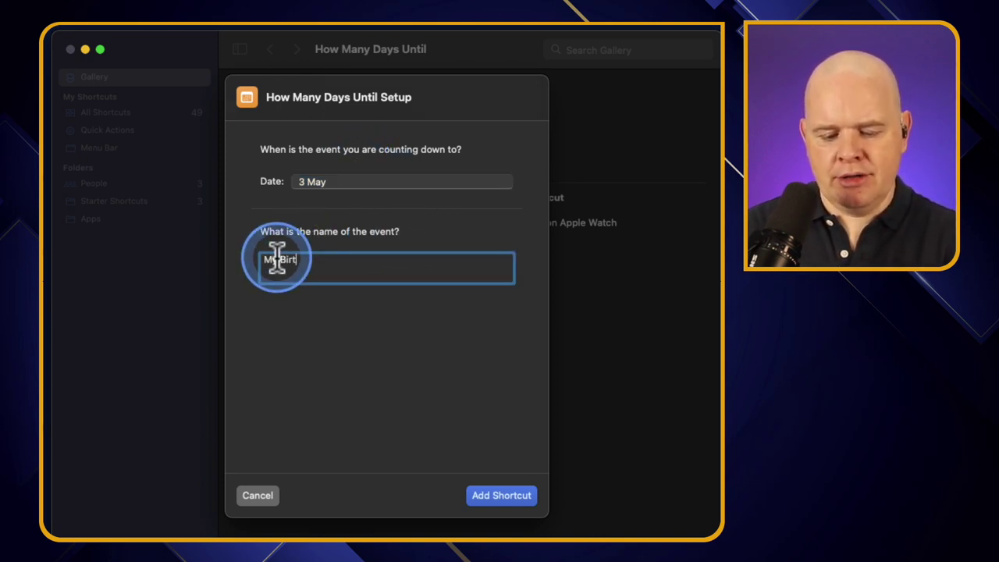
{"action": "left_click", "coordinate": [523, 492]}
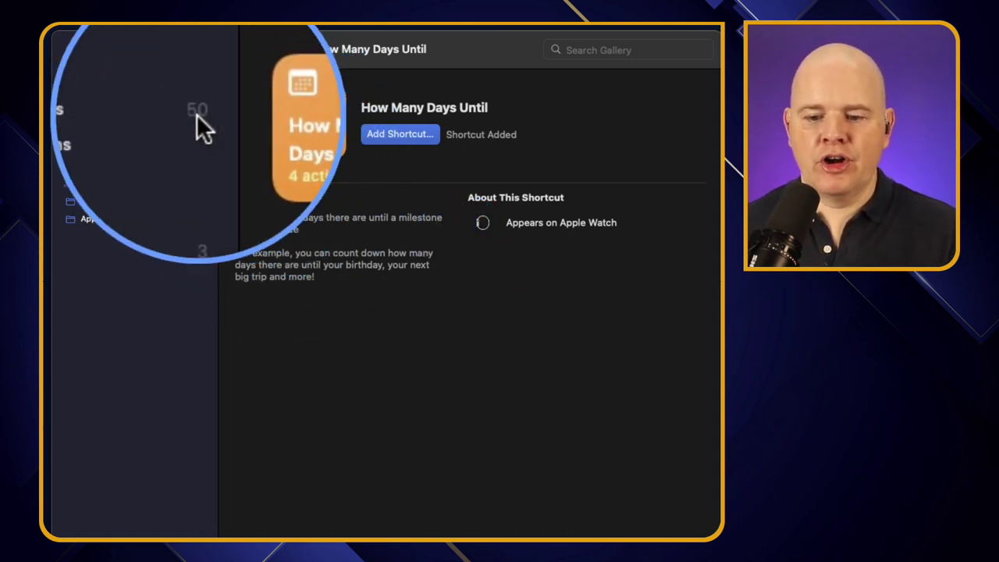
Step: Show All Shortcuts and move the Open Apps and Quit Apps tiles to new grid positions
{"action": "left_click", "coordinate": [103, 113]}
{"action": "left_click_drag", "start_coordinate": [420, 113], "coordinate": [453, 208]}
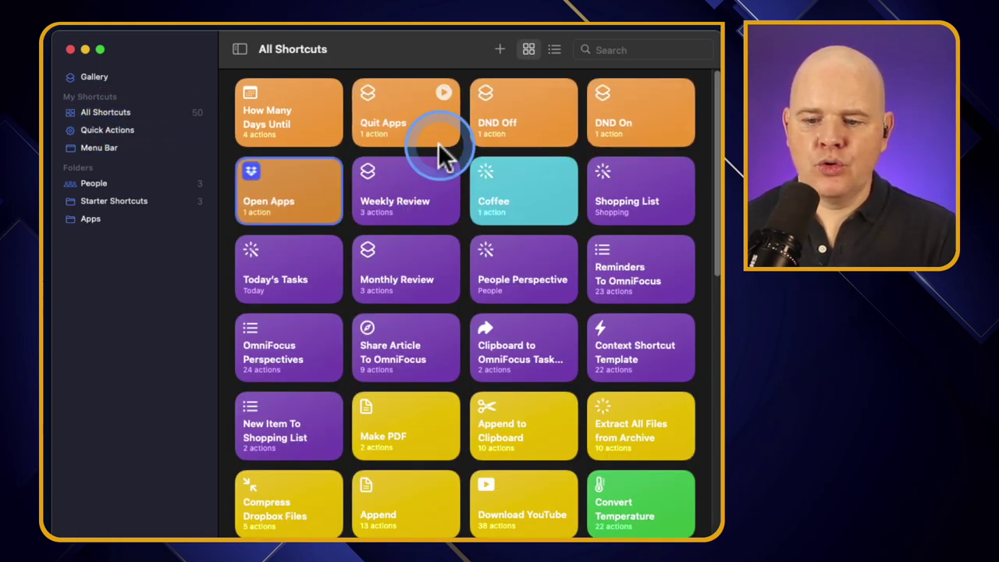
{"action": "left_click_drag", "start_coordinate": [397, 127], "coordinate": [355, 173]}
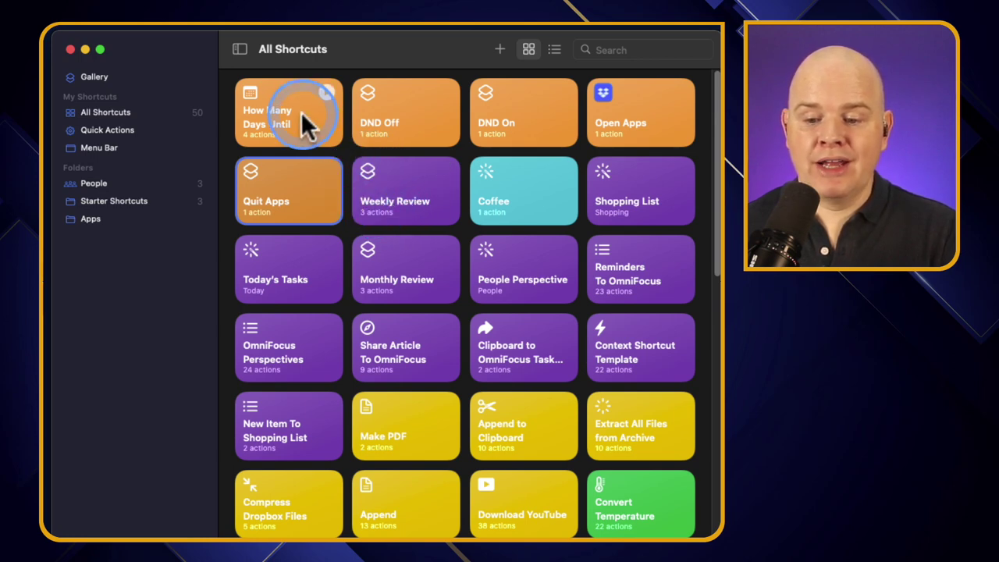
{"action": "mouse_move", "coordinate": [273, 125]}
{"action": "left_mouse_down"}
{"action": "mouse_move", "coordinate": [327, 119]}
{"action": "mouse_move", "coordinate": [273, 108]}
{"action": "left_mouse_up"}
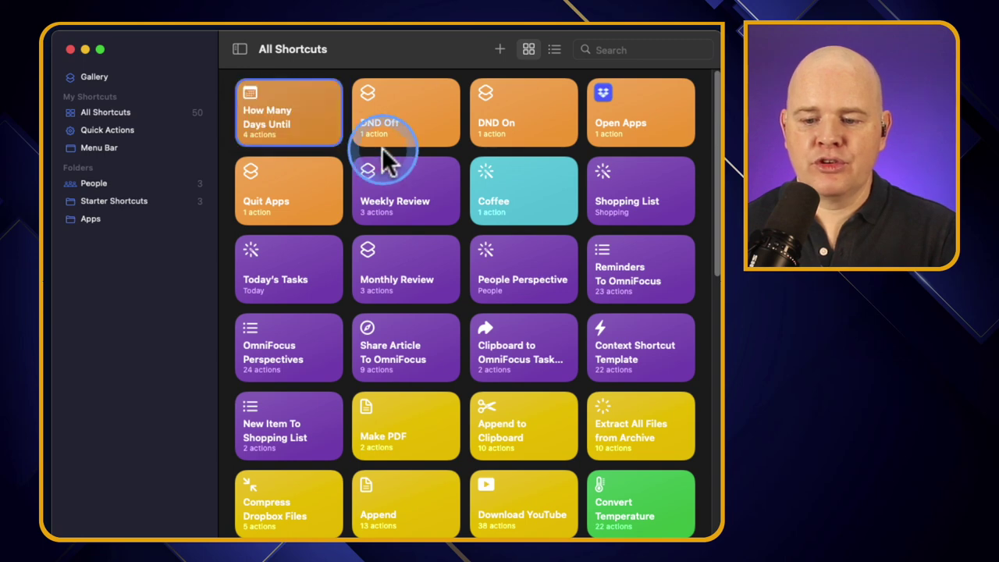
Step: Give the How Many Days Until tile a red colour and a sun glyph icon
{"action": "right_click", "coordinate": [290, 97]}
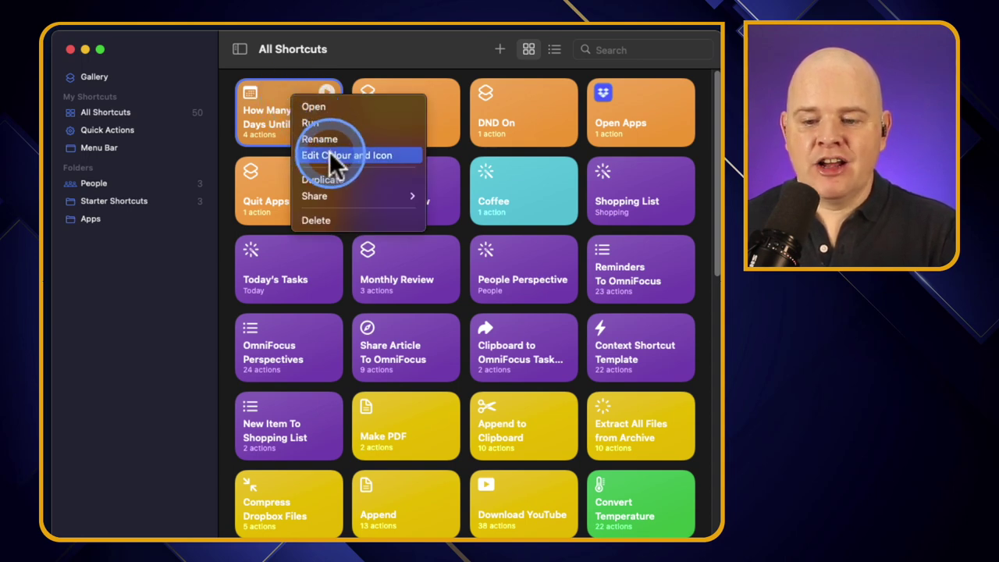
{"action": "left_click", "coordinate": [262, 100]}
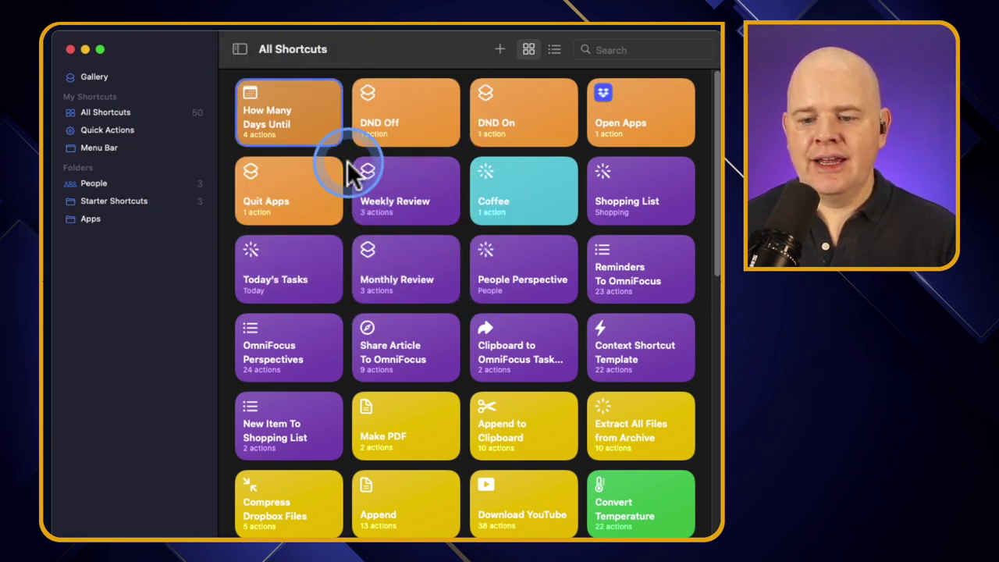
{"action": "right_click", "coordinate": [314, 111]}
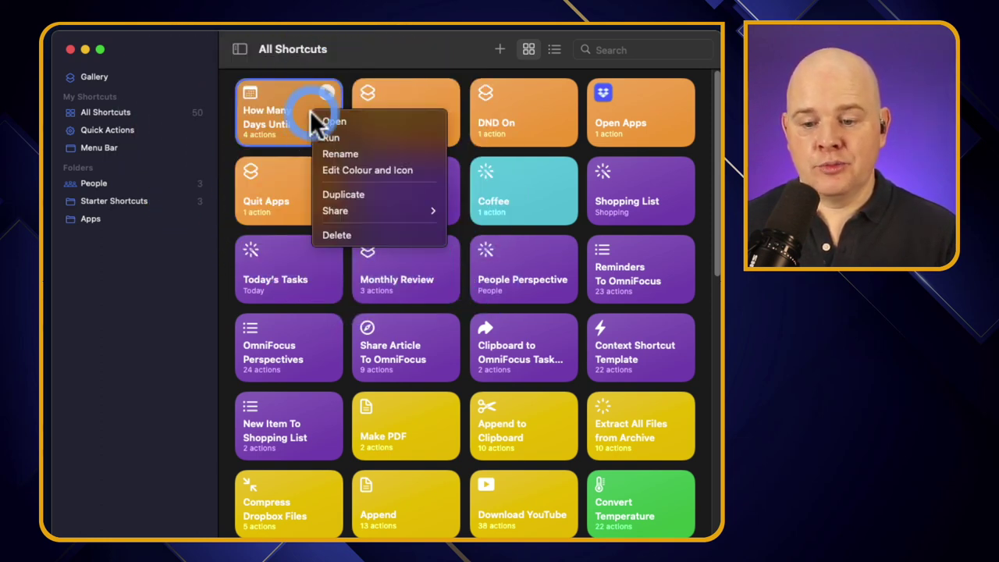
{"action": "left_click", "coordinate": [354, 170]}
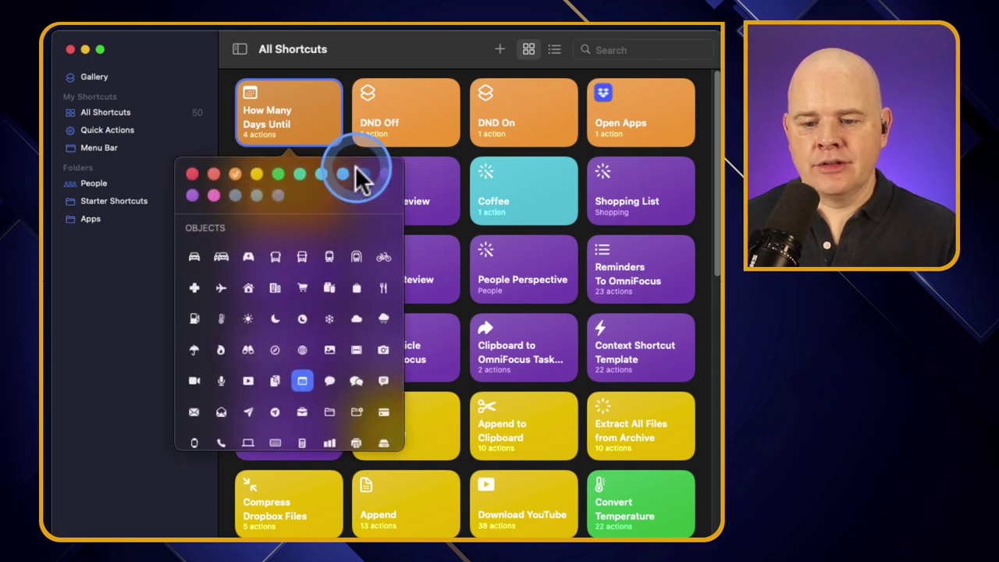
{"action": "left_click", "coordinate": [193, 174]}
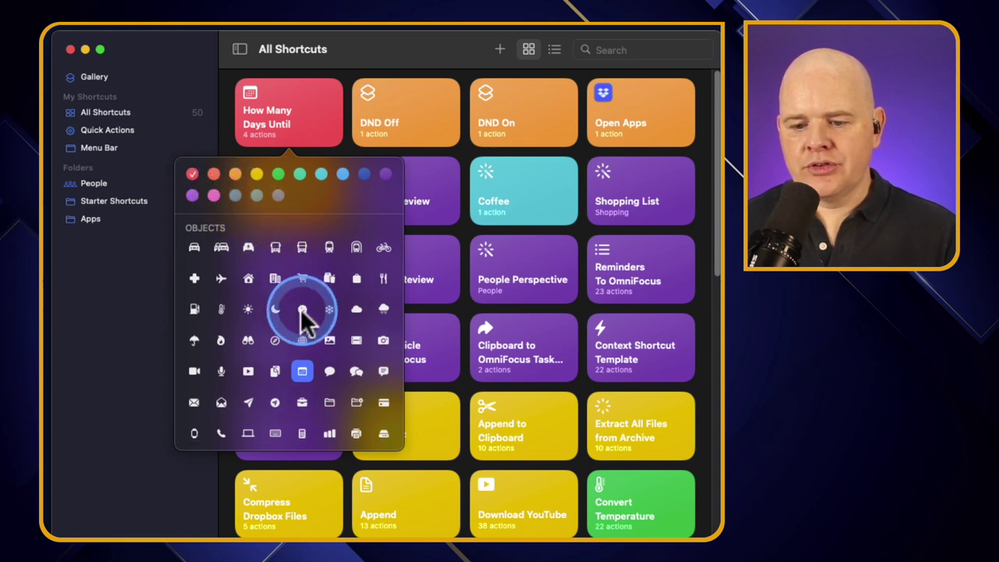
{"action": "scroll", "coordinate": [305, 319], "scroll_direction": "down", "scroll_amount": 2}
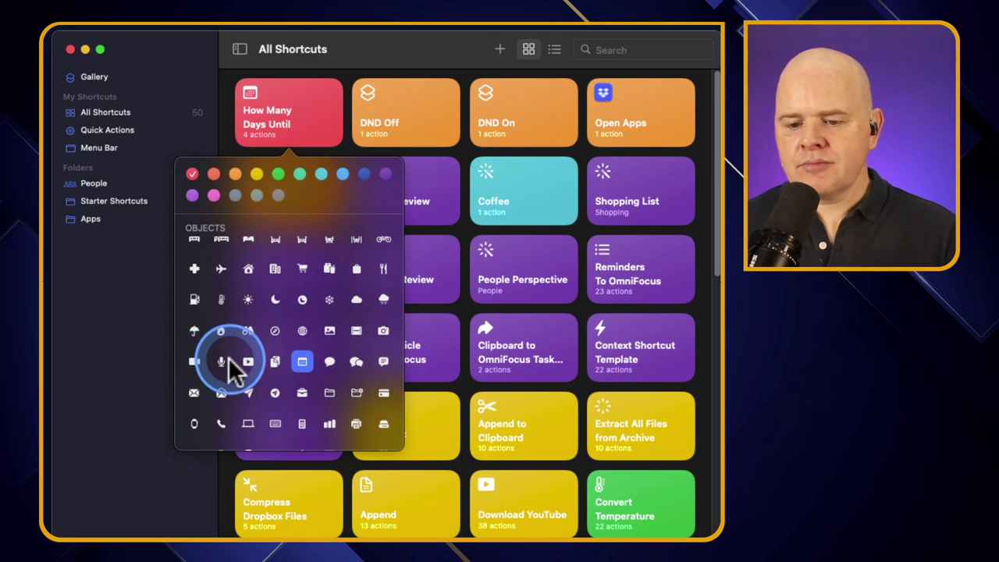
{"action": "scroll", "coordinate": [231, 367], "scroll_direction": "up", "scroll_amount": 2}
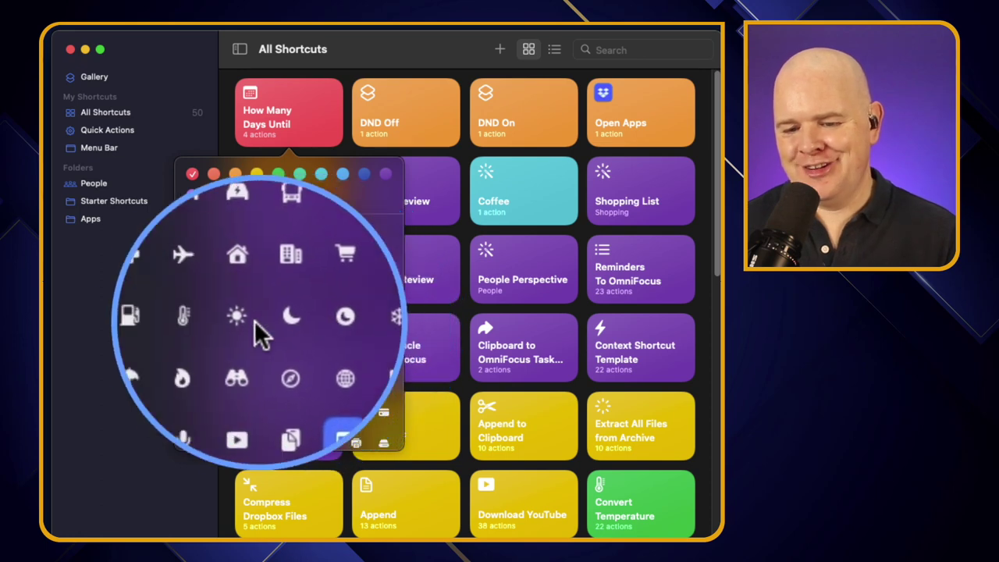
{"action": "left_click", "coordinate": [247, 319]}
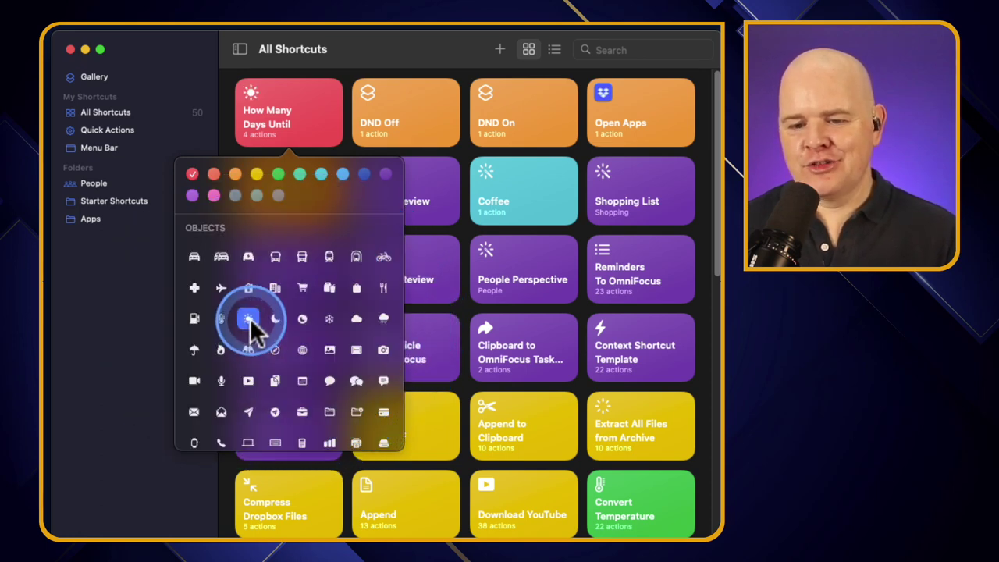
{"action": "left_click", "coordinate": [282, 100]}
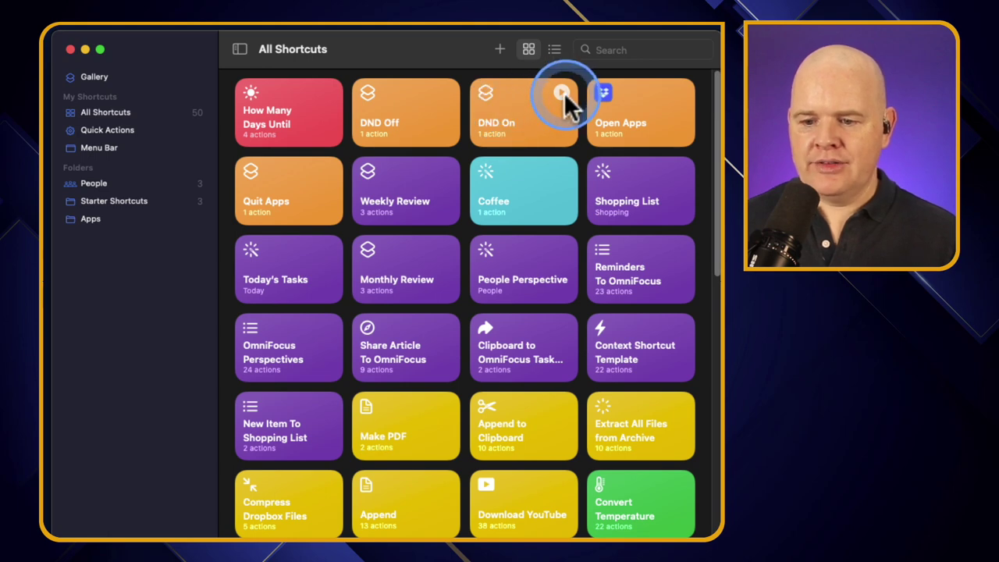
Step: Run How Many Days Until, read the 2 months, 16 days result, then reselect its tile
{"action": "left_click", "coordinate": [327, 93]}
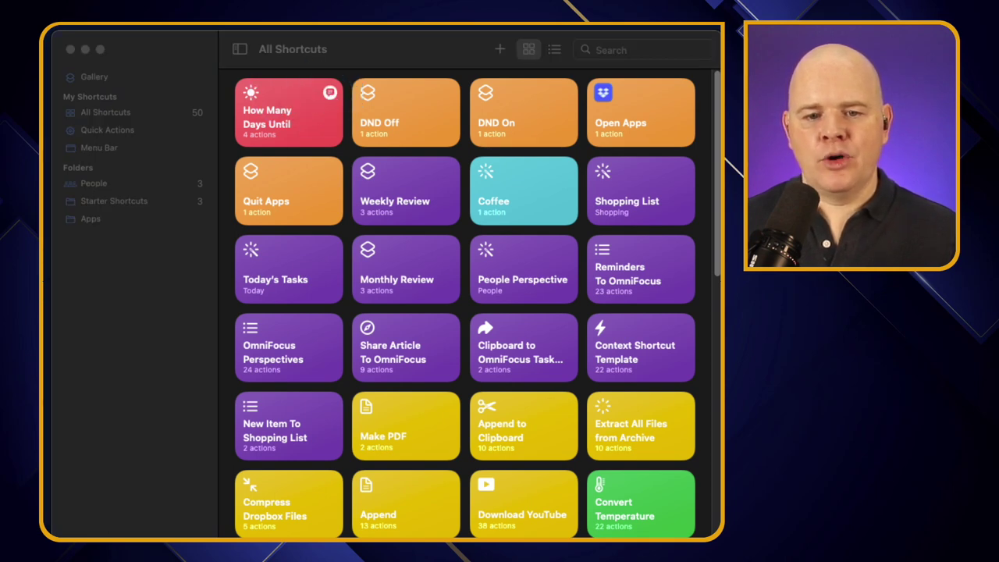
{"action": "left_click_drag", "start_coordinate": [296, 35], "coordinate": [457, 119]}
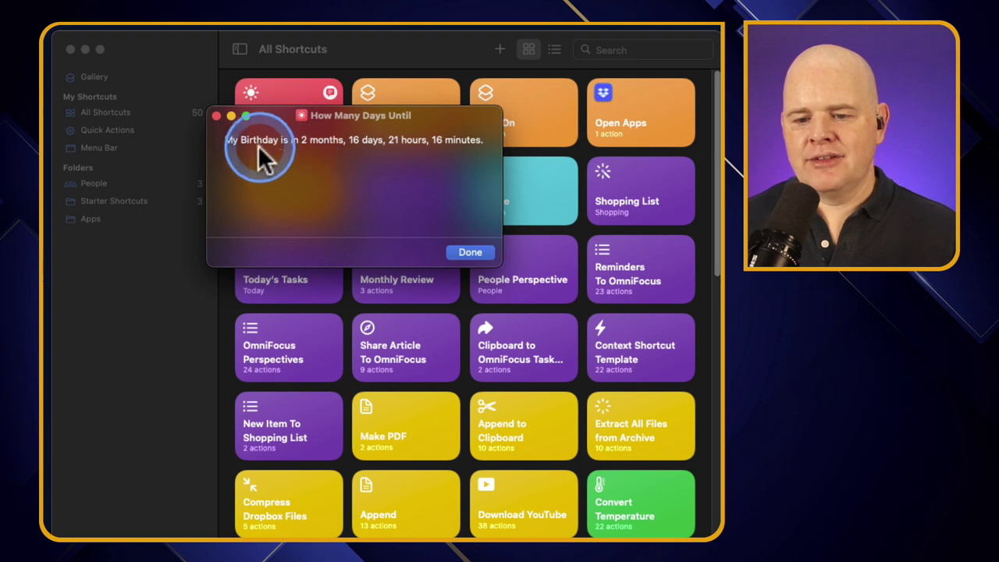
{"action": "left_click", "coordinate": [470, 253]}
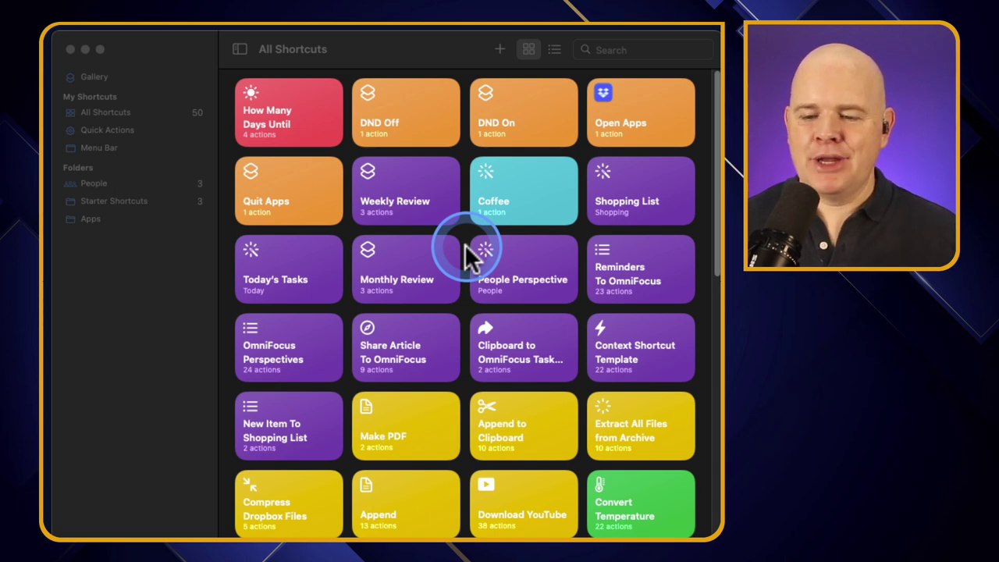
{"action": "mouse_move", "coordinate": [328, 117]}
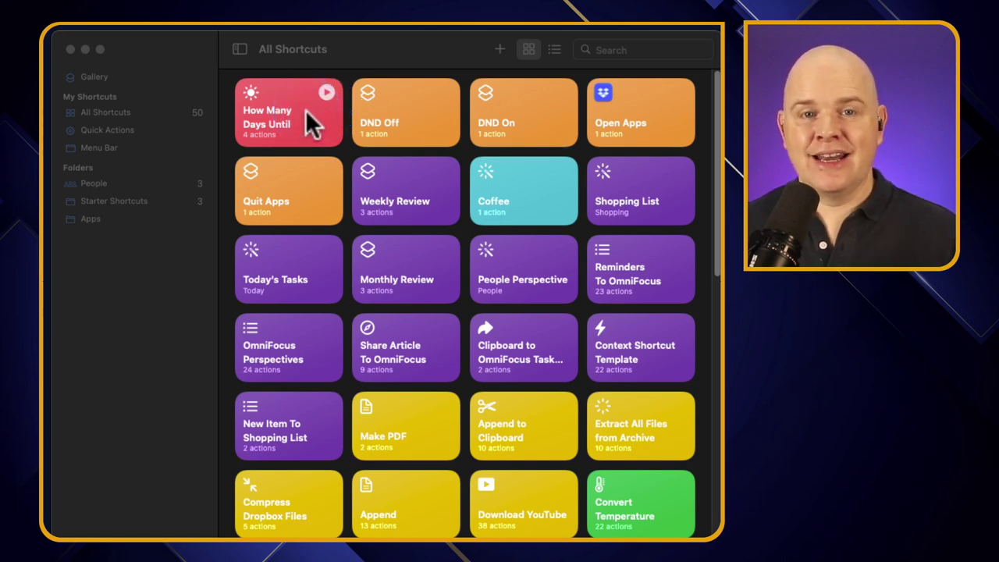
{"action": "left_click", "coordinate": [305, 113]}
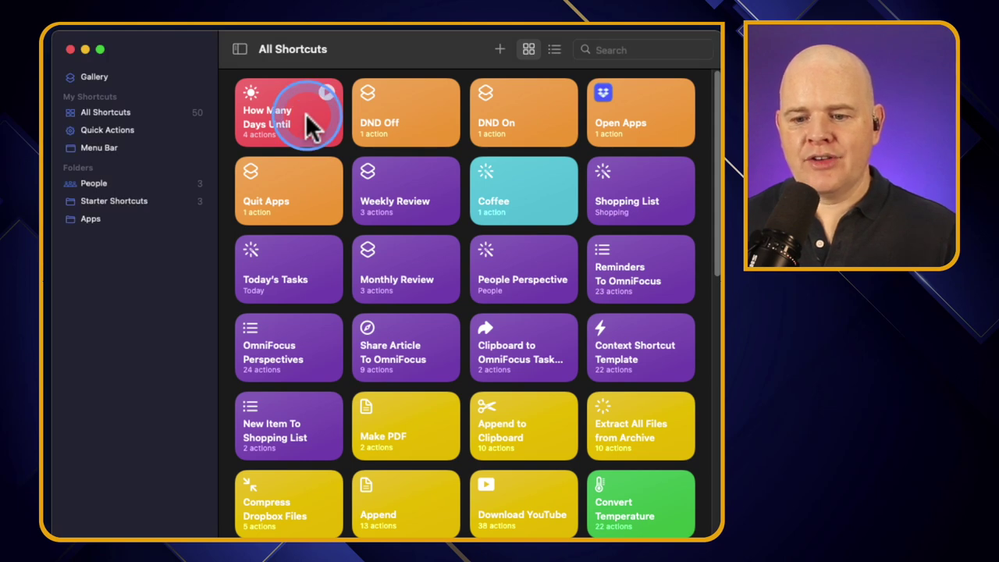
{"action": "left_click", "coordinate": [311, 118]}
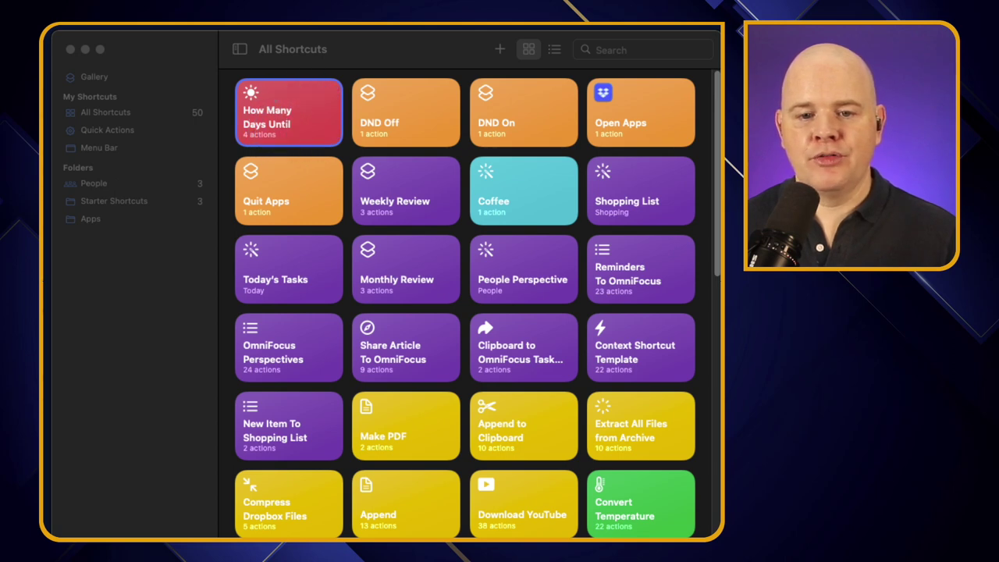
Step: Open the selected shortcut in the editor and reposition and widen the window
{"action": "key", "text": "super+o"}
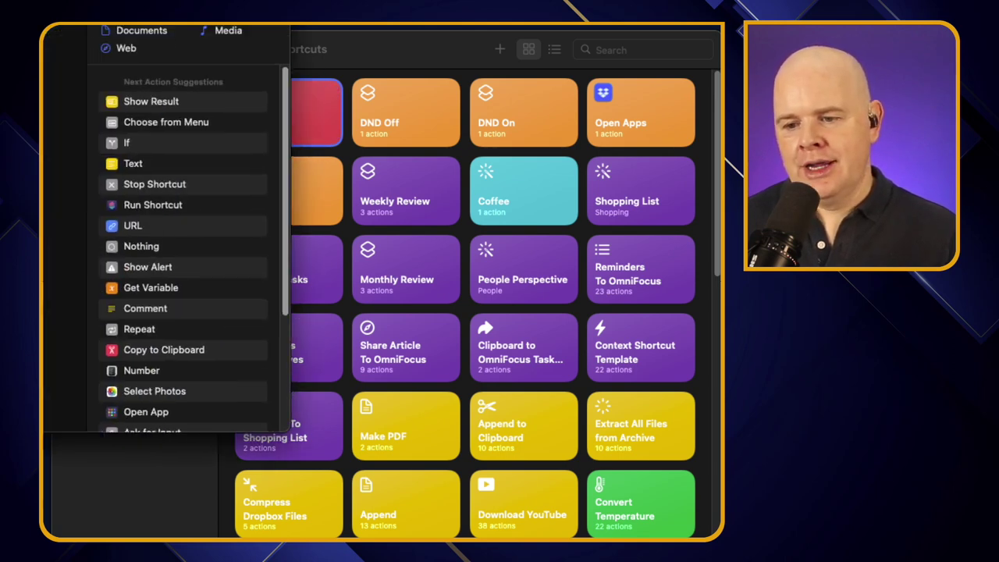
{"action": "left_click_drag", "start_coordinate": [208, 49], "coordinate": [302, 51]}
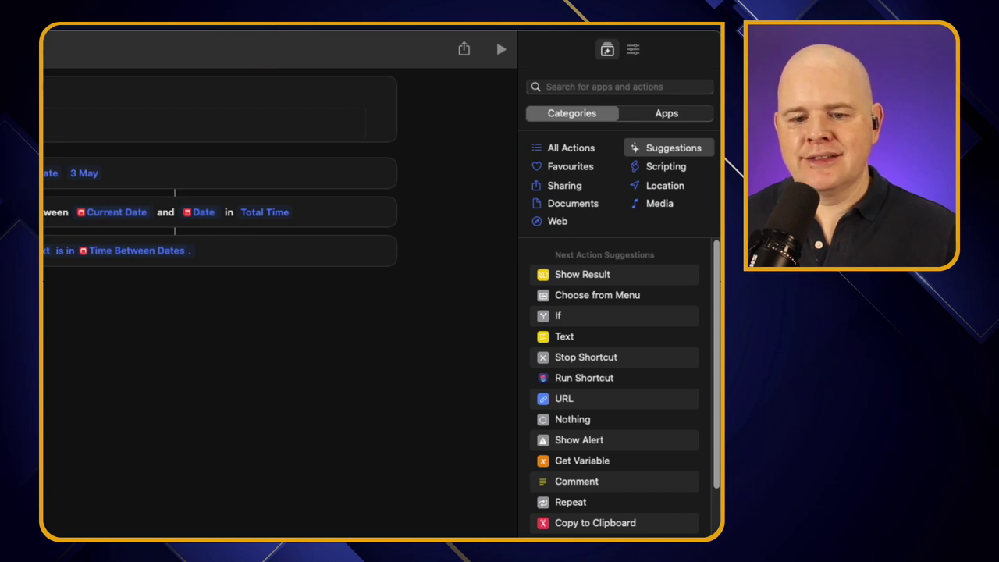
{"action": "mouse_move", "coordinate": [44, 101]}
{"action": "left_mouse_down"}
{"action": "mouse_move", "coordinate": [63, 100]}
{"action": "mouse_move", "coordinate": [49, 103]}
{"action": "left_mouse_up"}
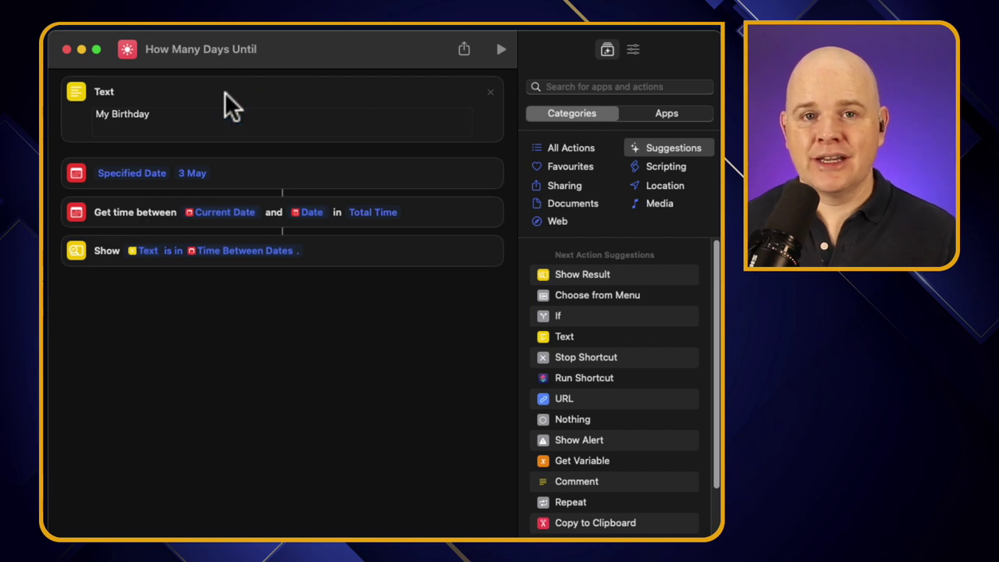
{"action": "left_click_drag", "start_coordinate": [224, 102], "coordinate": [204, 54]}
Step: Rename the shortcut's title to 'Days until my birthday'
{"action": "double_click", "coordinate": [204, 51]}
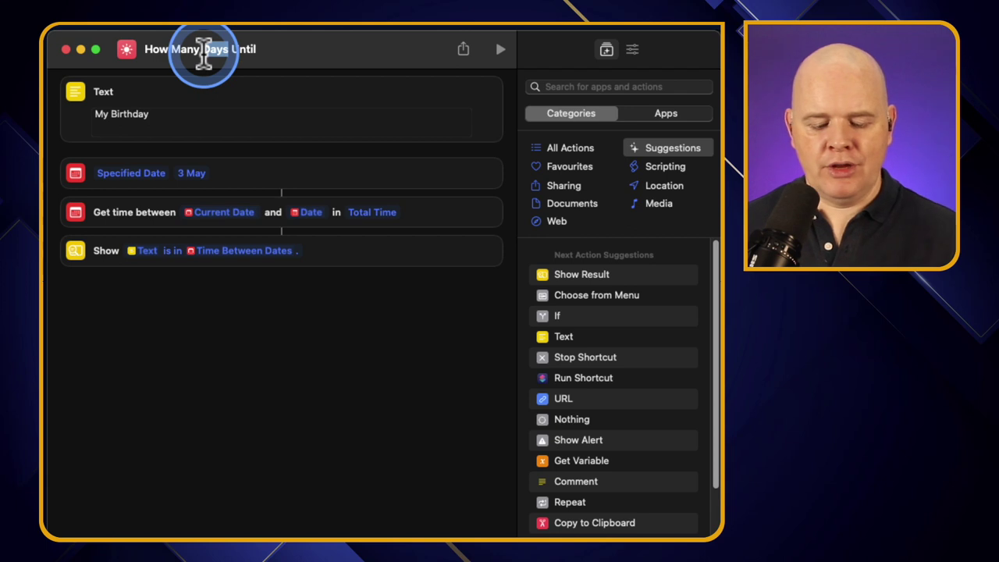
{"action": "triple_click", "coordinate": [204, 53]}
{"action": "type", "text": "Day"}
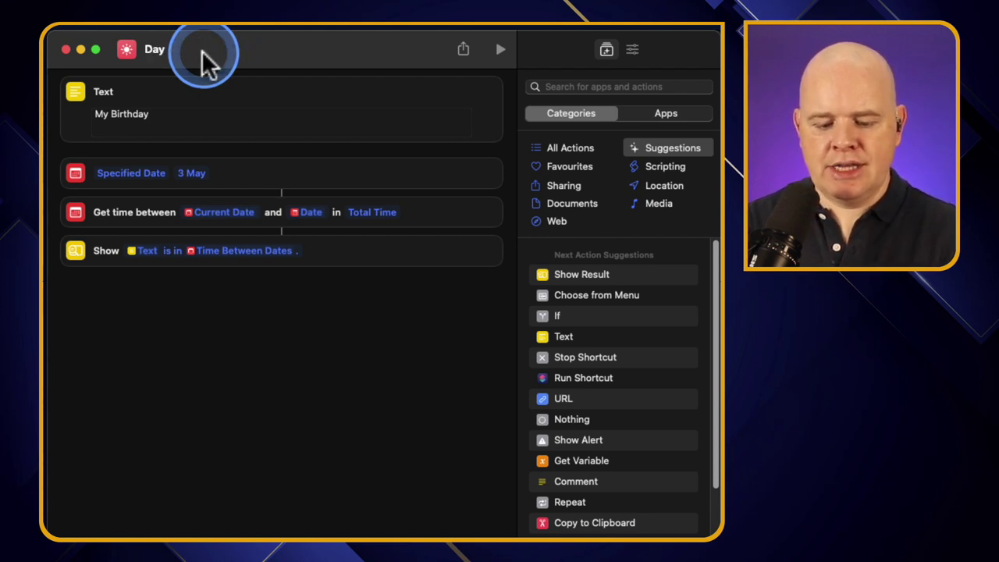
{"action": "type", "text": "s until my"}
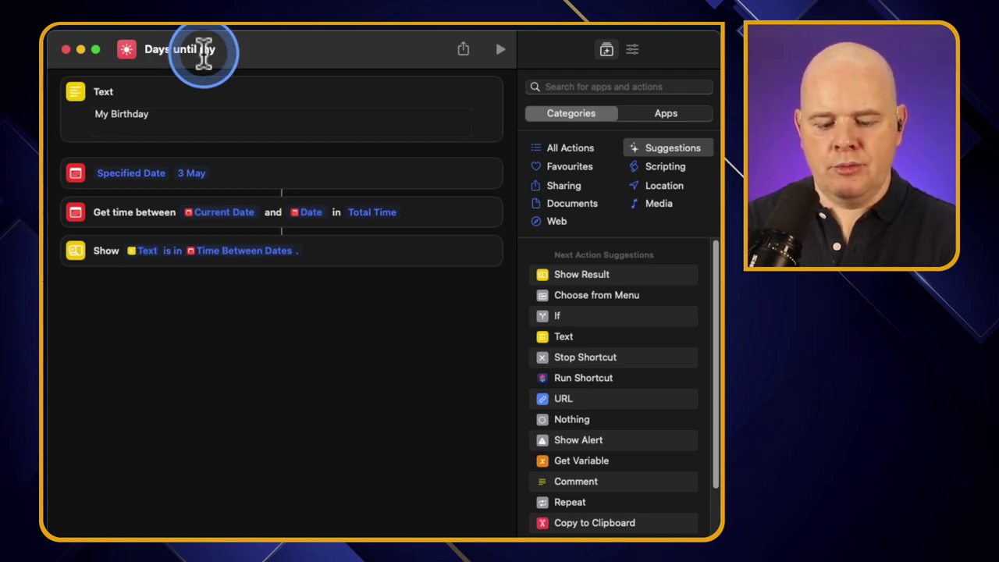
{"action": "type", "text": " birthday"}
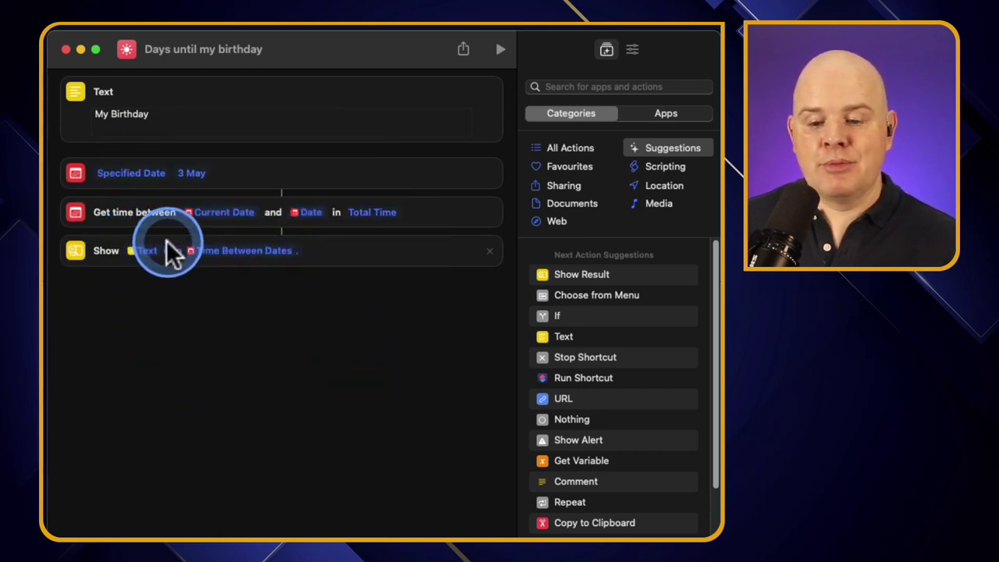
Step: Count the time between dates in Days and append 'Days' after Time Between Dates in Show
{"action": "left_click", "coordinate": [372, 212]}
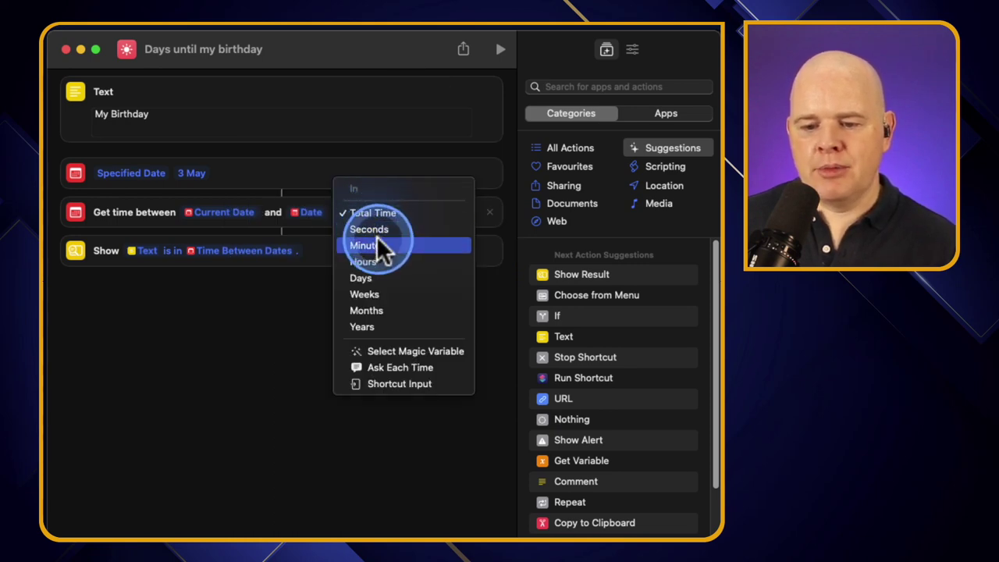
{"action": "left_click", "coordinate": [379, 278]}
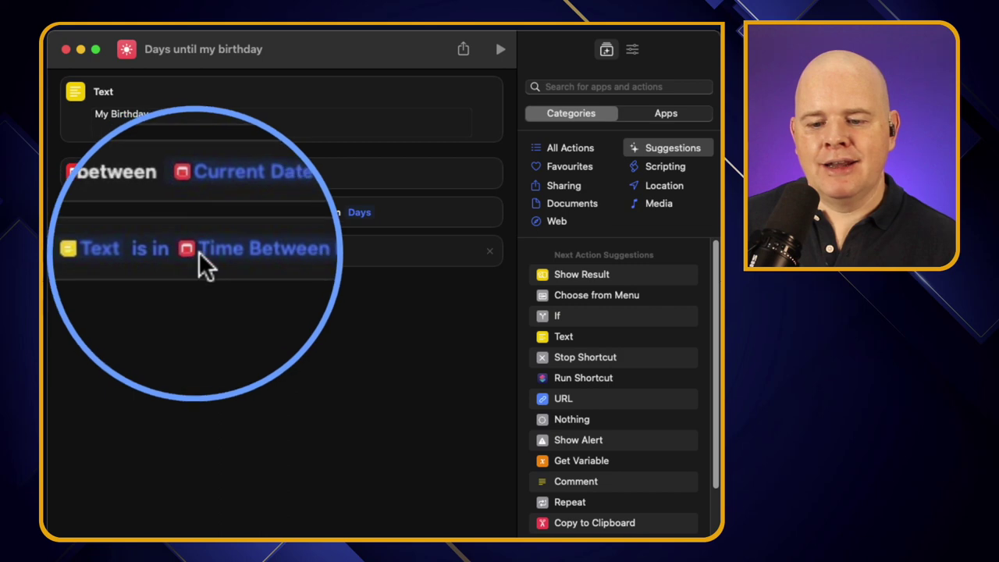
{"action": "left_click", "coordinate": [295, 250]}
{"action": "left_click", "coordinate": [389, 225]}
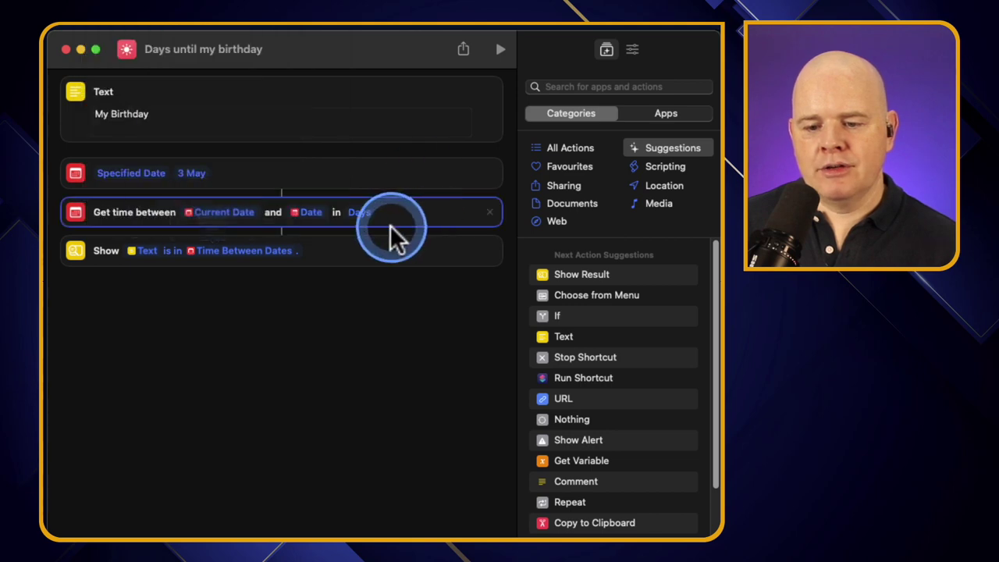
{"action": "left_click", "coordinate": [300, 251]}
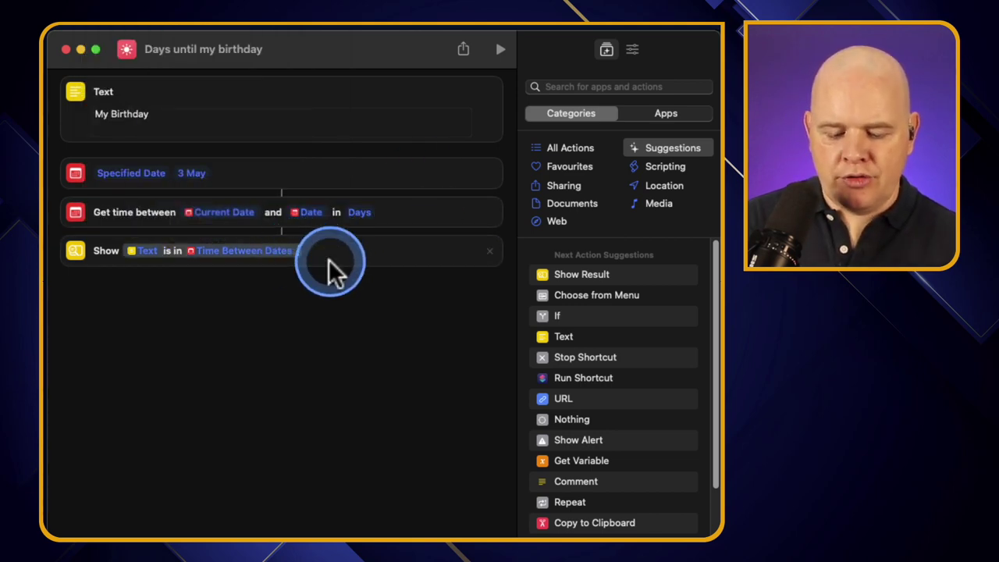
{"action": "type", "text": "Days"}
{"action": "left_click", "coordinate": [328, 260]}
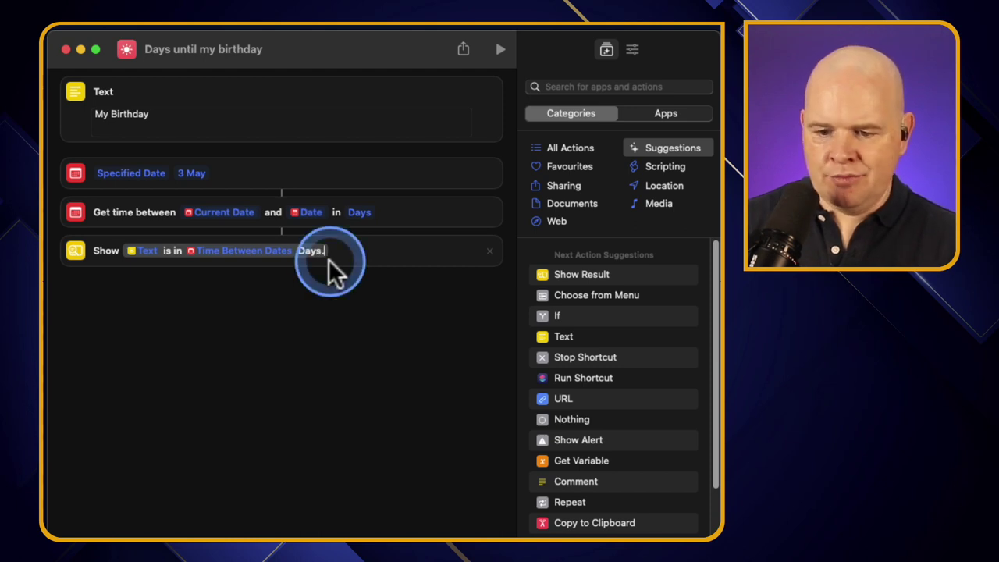
{"action": "left_click", "coordinate": [352, 285]}
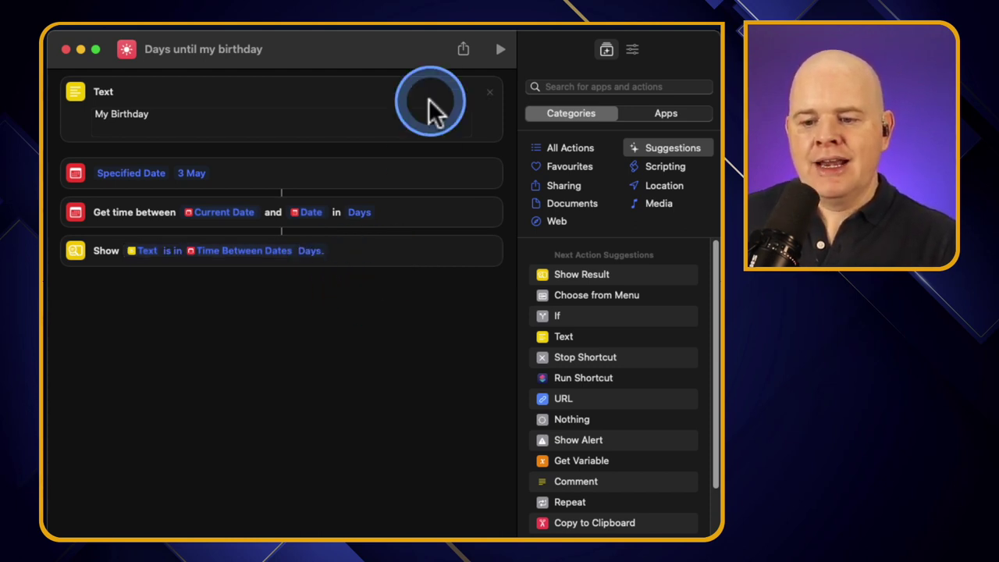
Step: Run the edited shortcut and dismiss the 'My Birthday is in 75 Days' result
{"action": "left_click", "coordinate": [501, 48]}
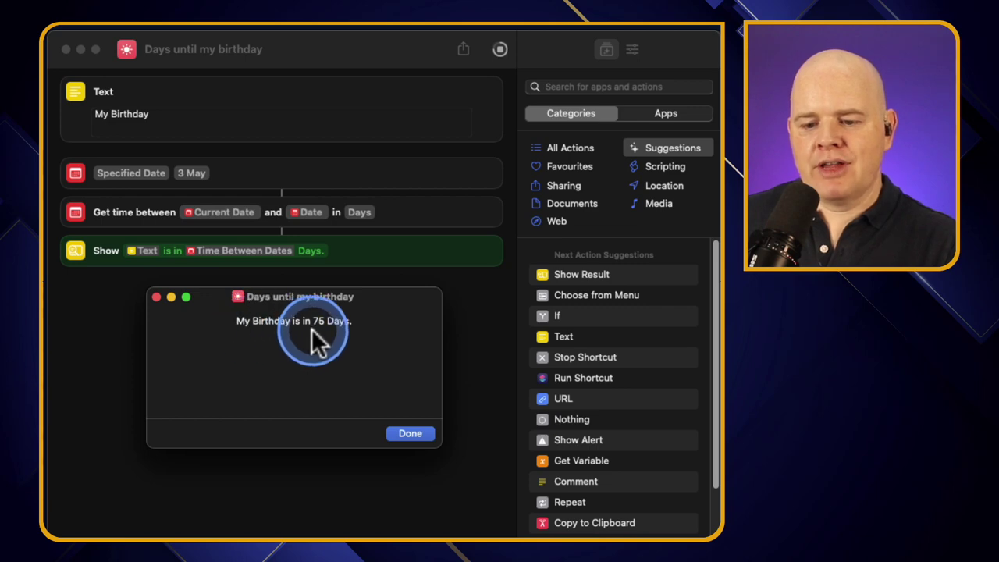
{"action": "left_click", "coordinate": [410, 435]}
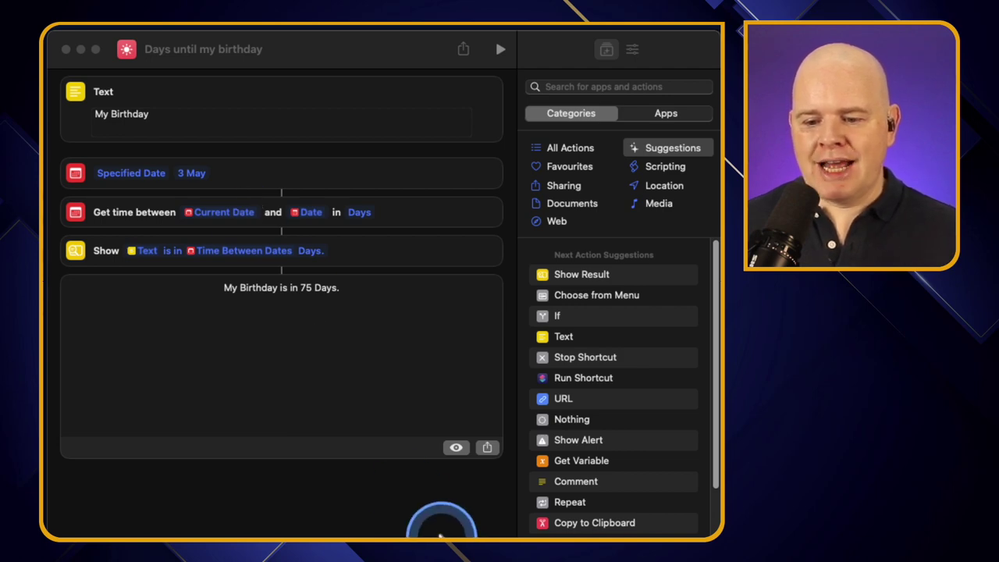
{"action": "left_click", "coordinate": [441, 522]}
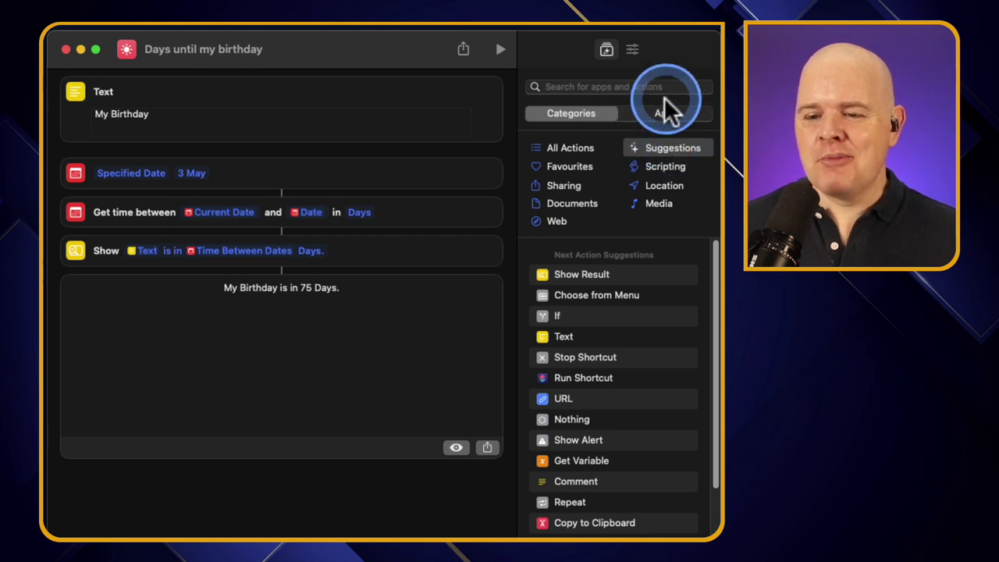
Step: Show All Actions in the action library and scroll through the full list
{"action": "left_click", "coordinate": [564, 149]}
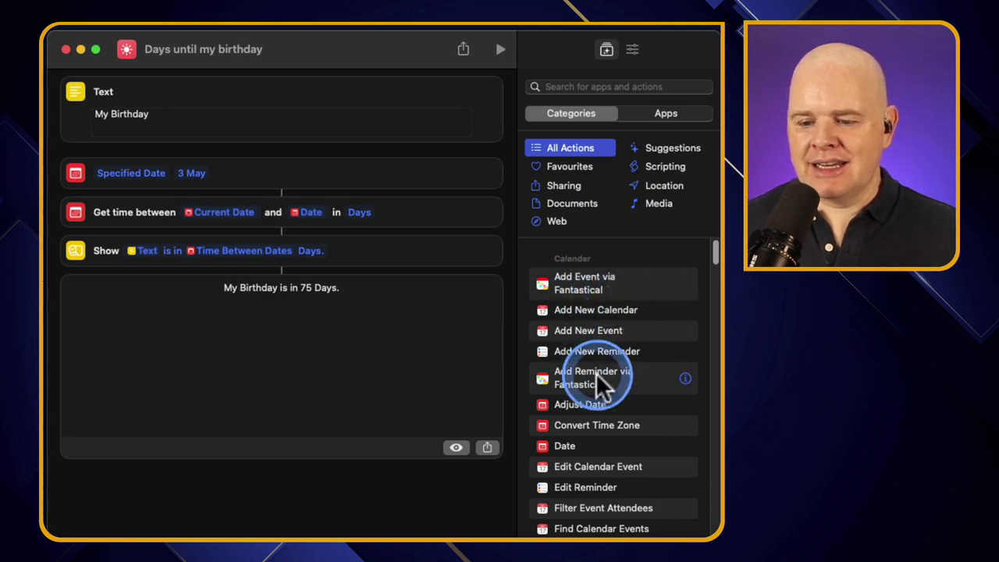
{"action": "scroll", "coordinate": [612, 445], "scroll_direction": "down", "scroll_amount": 2}
{"action": "scroll", "coordinate": [615, 449], "scroll_direction": "down", "scroll_amount": 1}
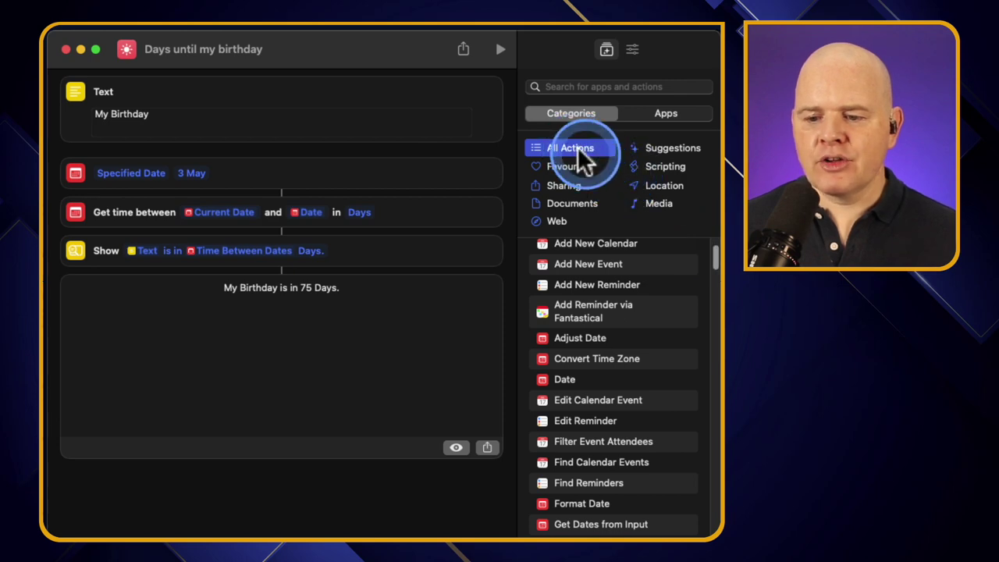
{"action": "left_click_drag", "start_coordinate": [712, 261], "coordinate": [714, 368]}
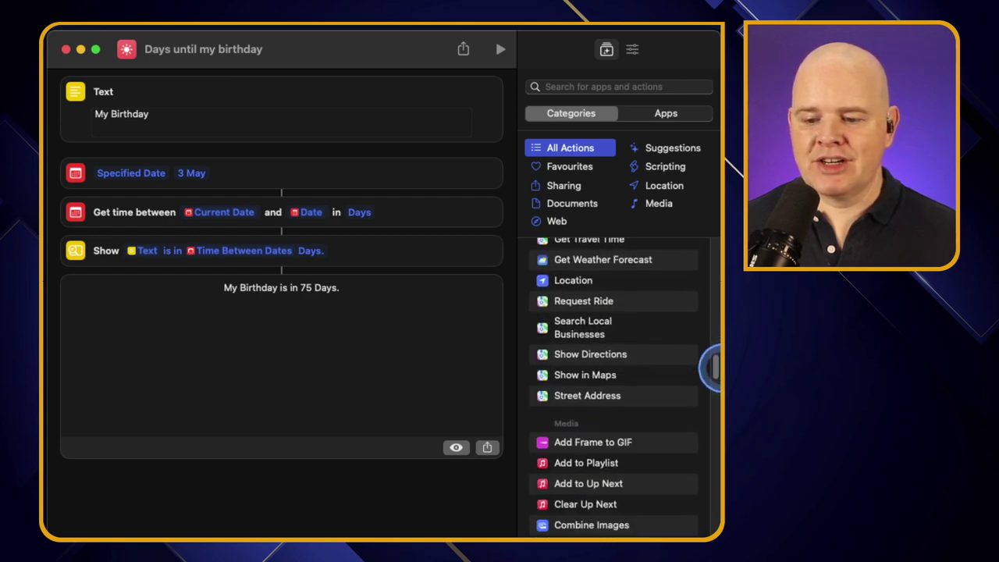
{"action": "scroll", "coordinate": [632, 463], "scroll_direction": "down", "scroll_amount": 2}
{"action": "scroll", "coordinate": [632, 463], "scroll_direction": "down", "scroll_amount": 20}
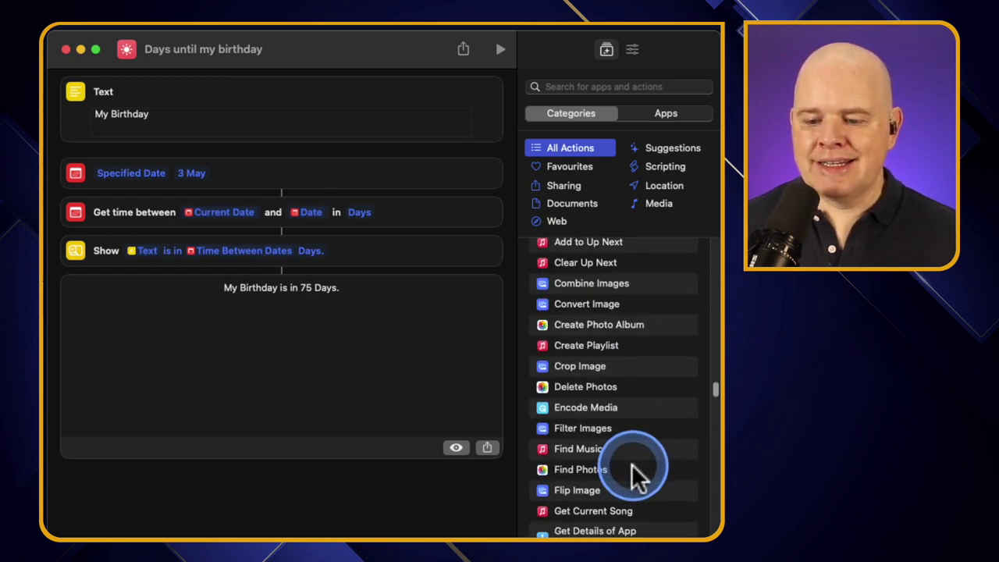
{"action": "left_click_drag", "start_coordinate": [713, 396], "coordinate": [583, 375]}
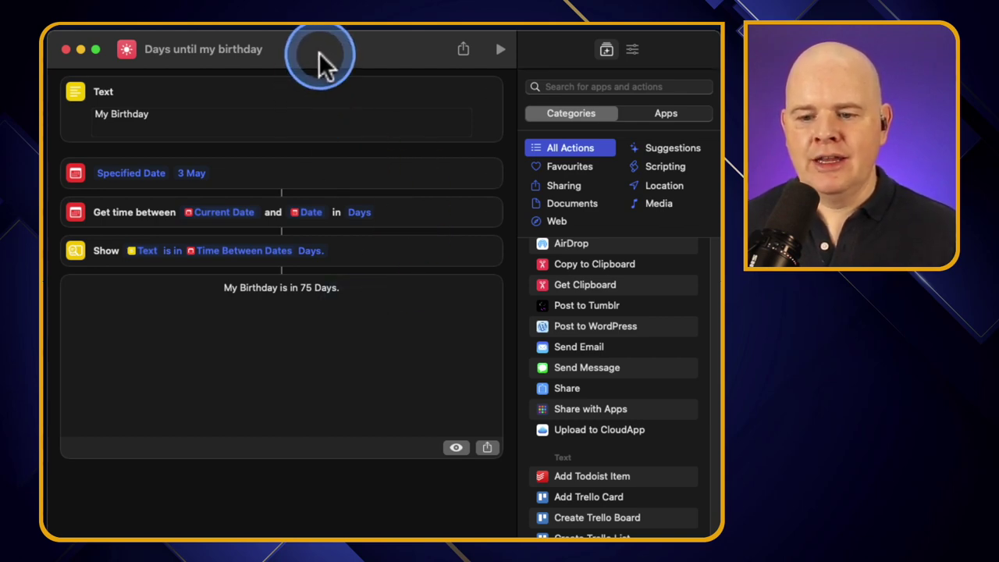
Step: Close the editor and reopen 'Days until my birthday' from the All Shortcuts grid
{"action": "key", "text": "super+w"}
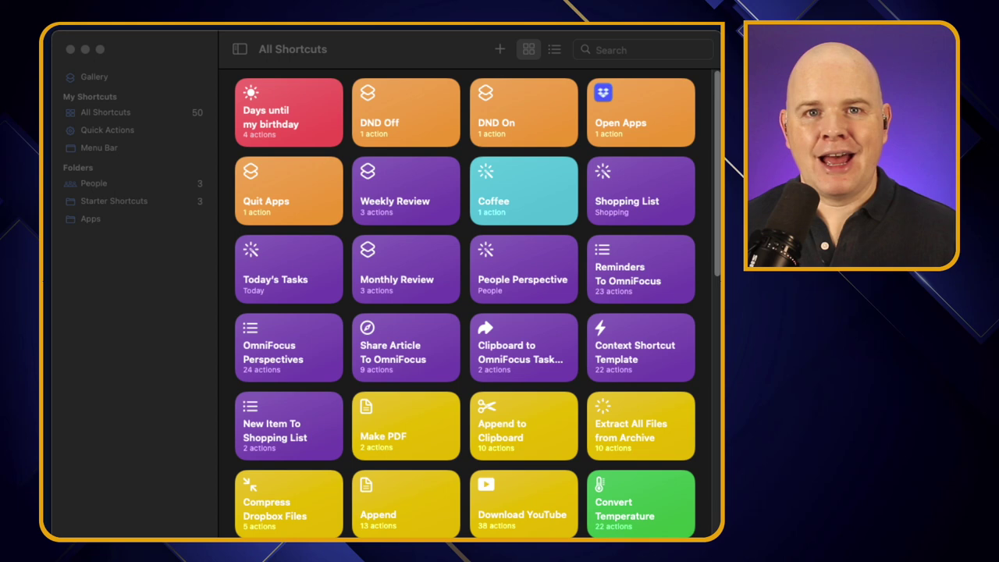
{"action": "mouse_move", "coordinate": [328, 106]}
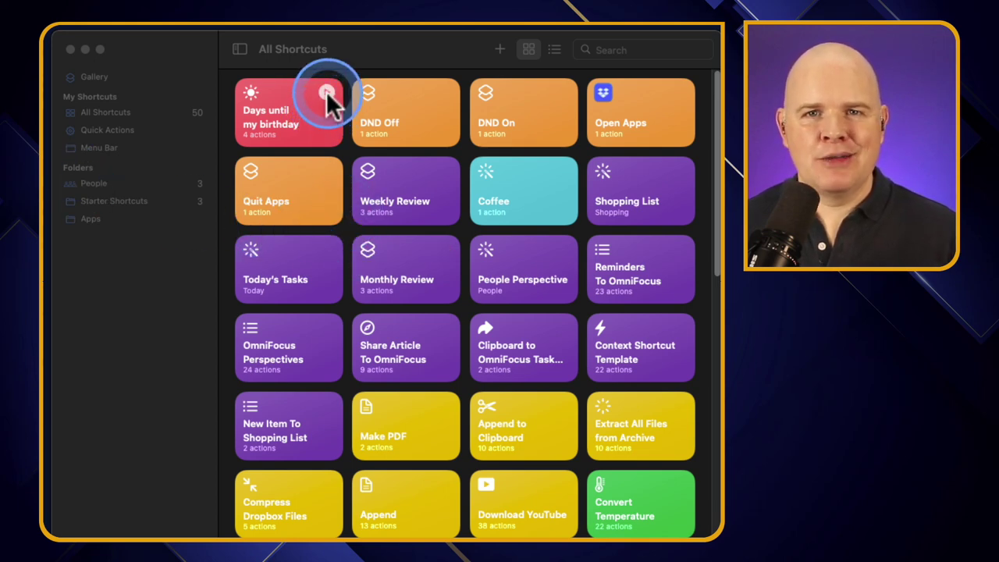
{"action": "mouse_move", "coordinate": [394, 106]}
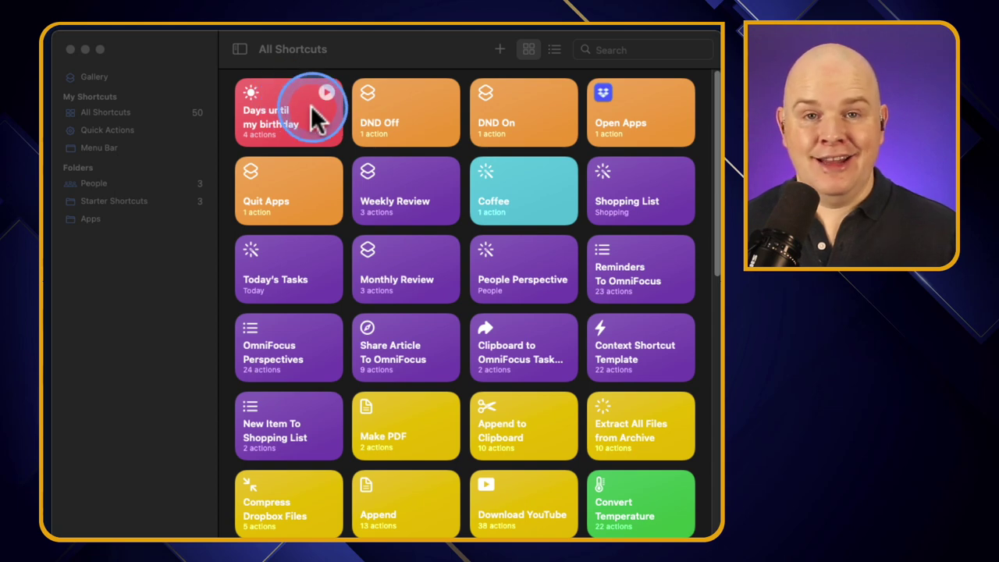
{"action": "mouse_move", "coordinate": [709, 101]}
{"action": "left_mouse_down"}
{"action": "mouse_move", "coordinate": [710, 179]}
{"action": "mouse_move", "coordinate": [710, 82]}
{"action": "left_mouse_up"}
{"action": "mouse_move", "coordinate": [691, 92]}
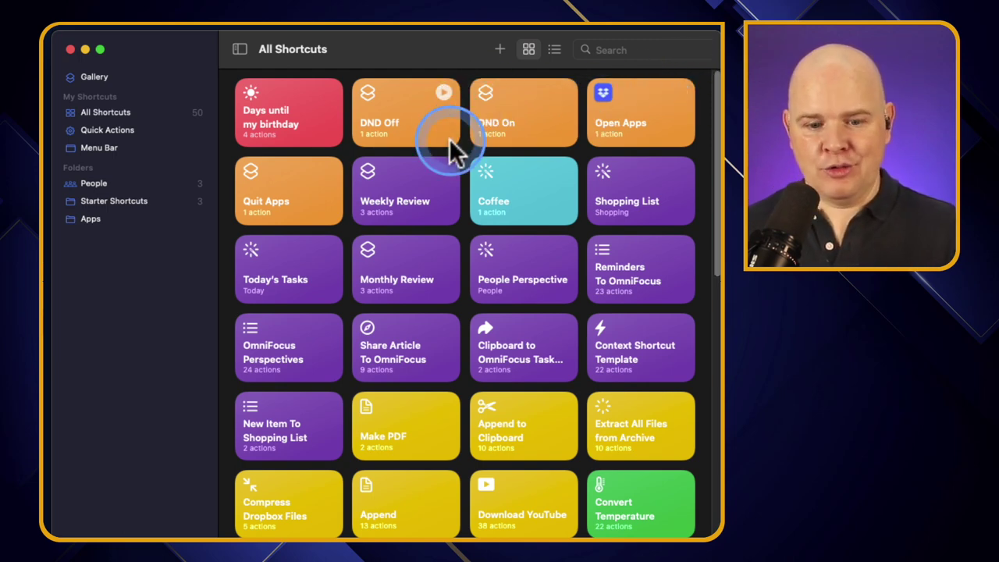
{"action": "double_click", "coordinate": [290, 111]}
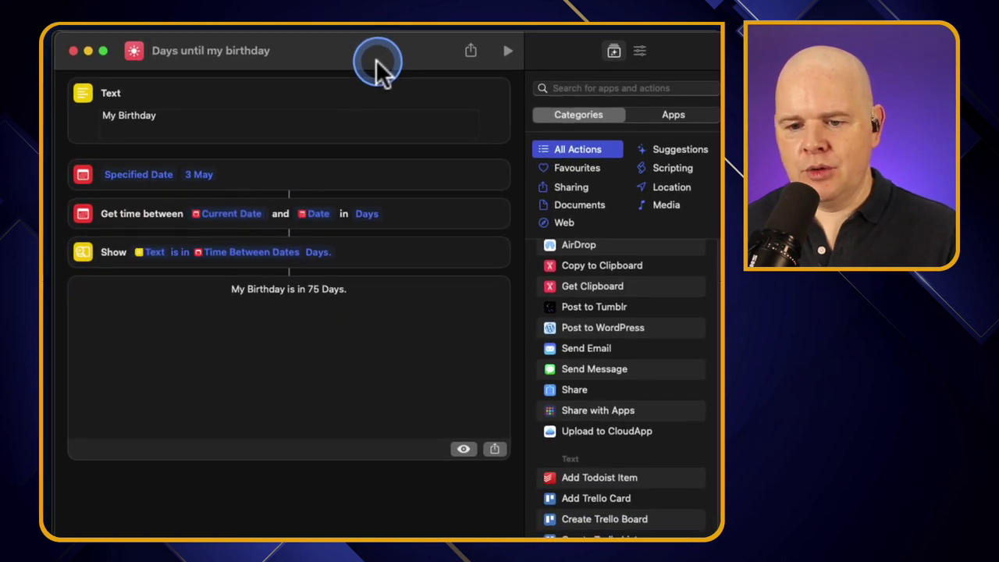
{"action": "left_click_drag", "start_coordinate": [375, 59], "coordinate": [373, 59]}
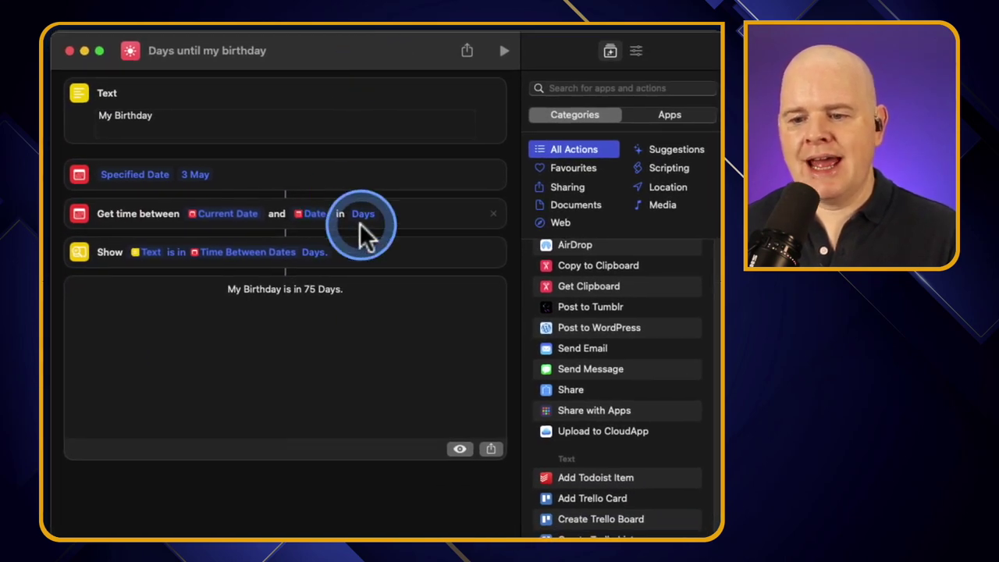
Step: Pin Days until my birthday to the menu bar, run it there, and dismiss the 75-day result
{"action": "left_click", "coordinate": [637, 50]}
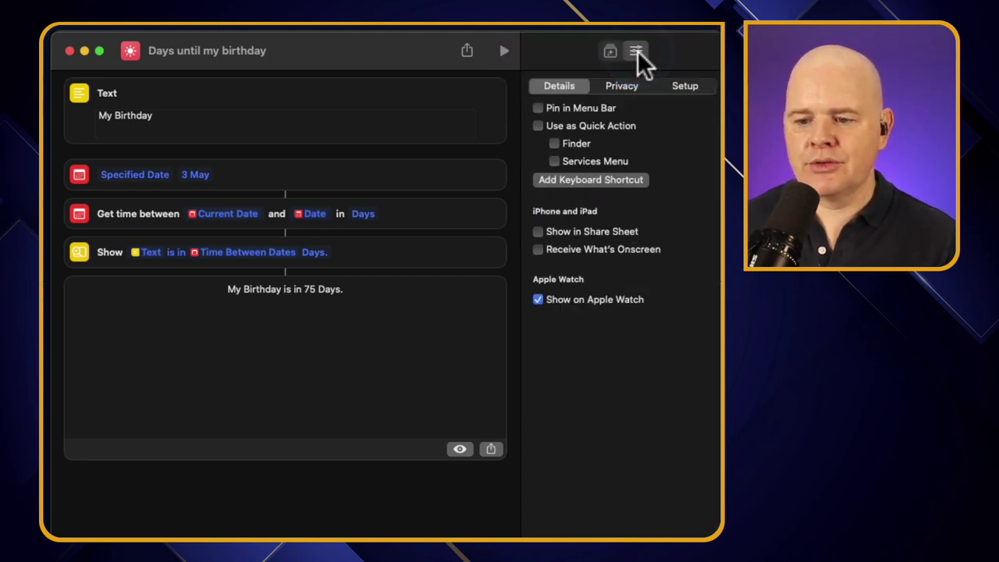
{"action": "left_click", "coordinate": [538, 108]}
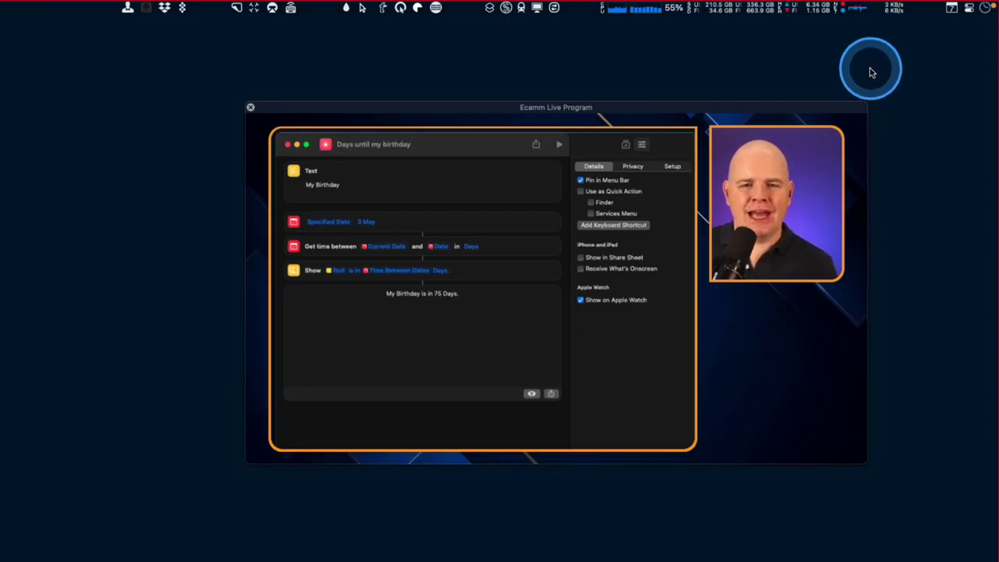
{"action": "left_click", "coordinate": [490, 8]}
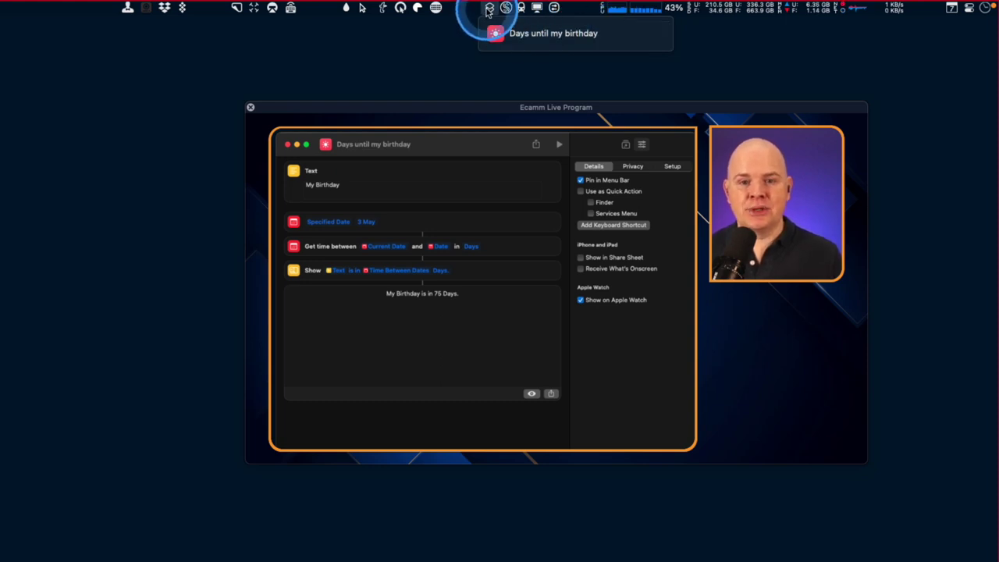
{"action": "left_click", "coordinate": [609, 39]}
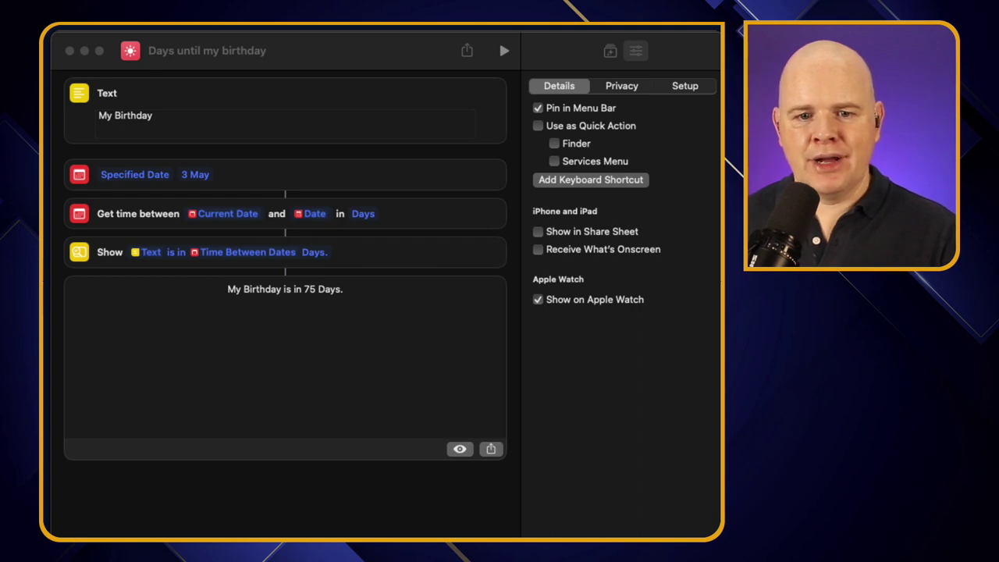
{"action": "left_click_drag", "start_coordinate": [444, 138], "coordinate": [474, 186]}
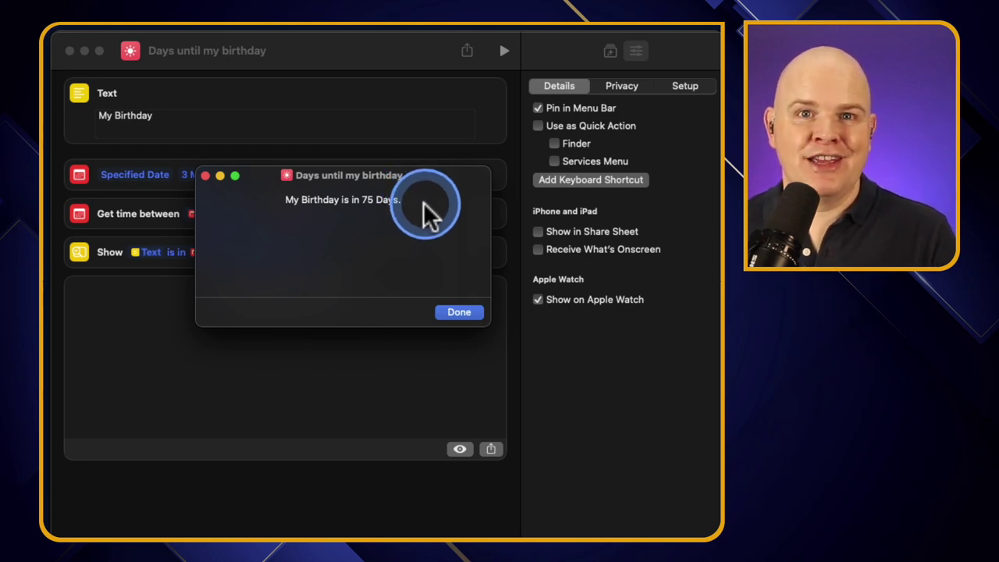
{"action": "left_click", "coordinate": [457, 312]}
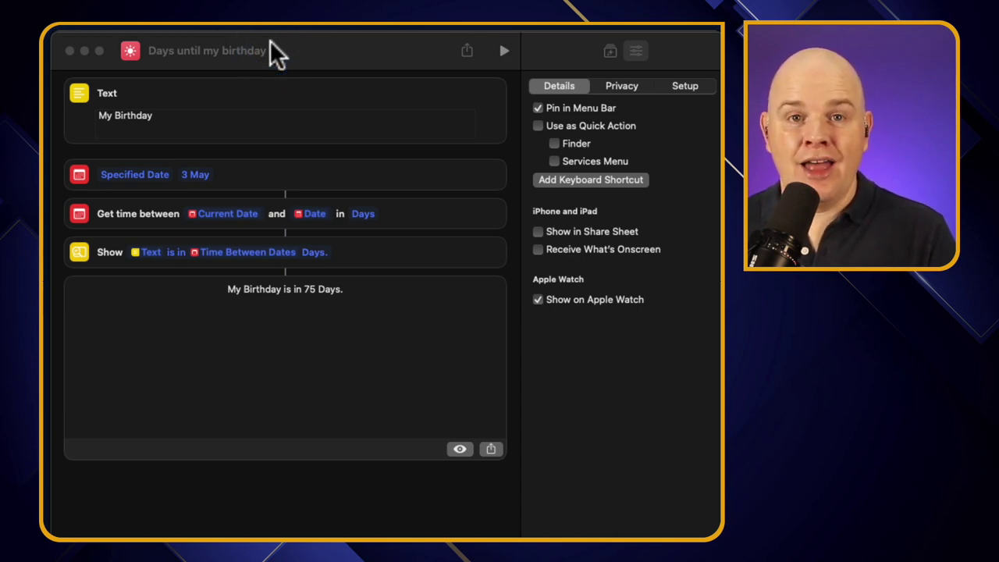
{"action": "left_click_drag", "start_coordinate": [273, 44], "coordinate": [560, 113]}
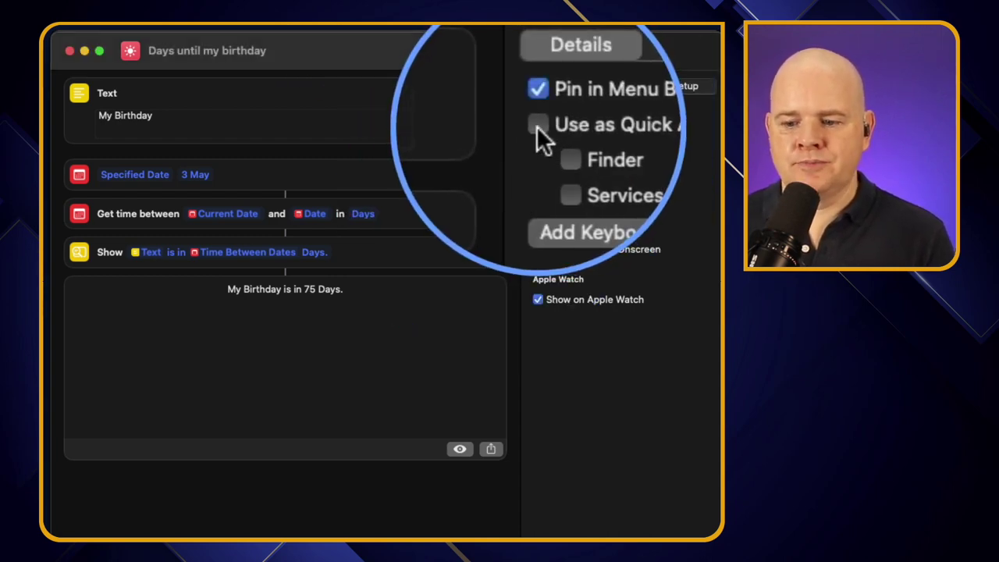
Step: Enable Use as Quick Action with Services Menu, then confirm it appears in Notes' Services submenu
{"action": "left_click", "coordinate": [539, 125]}
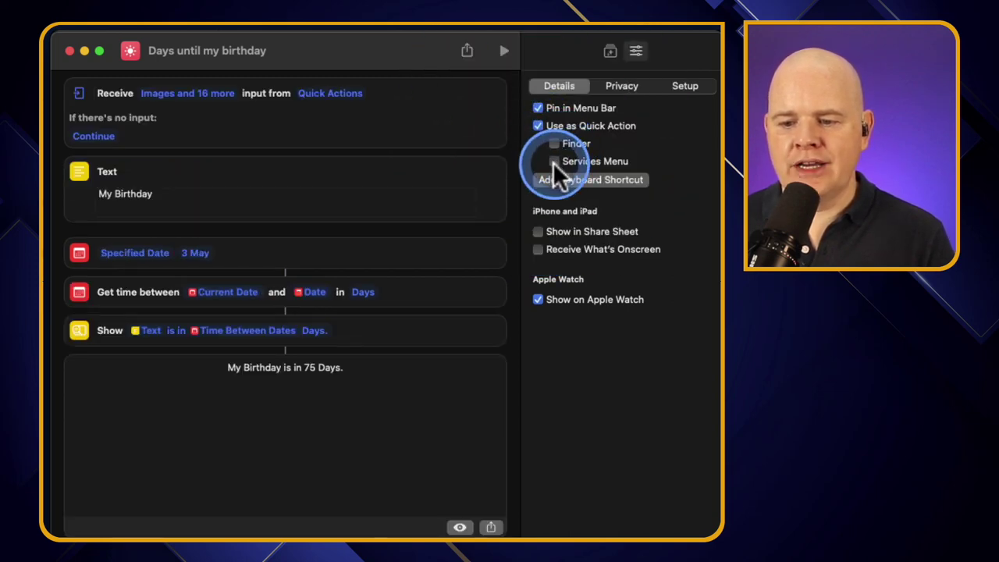
{"action": "left_click", "coordinate": [553, 161]}
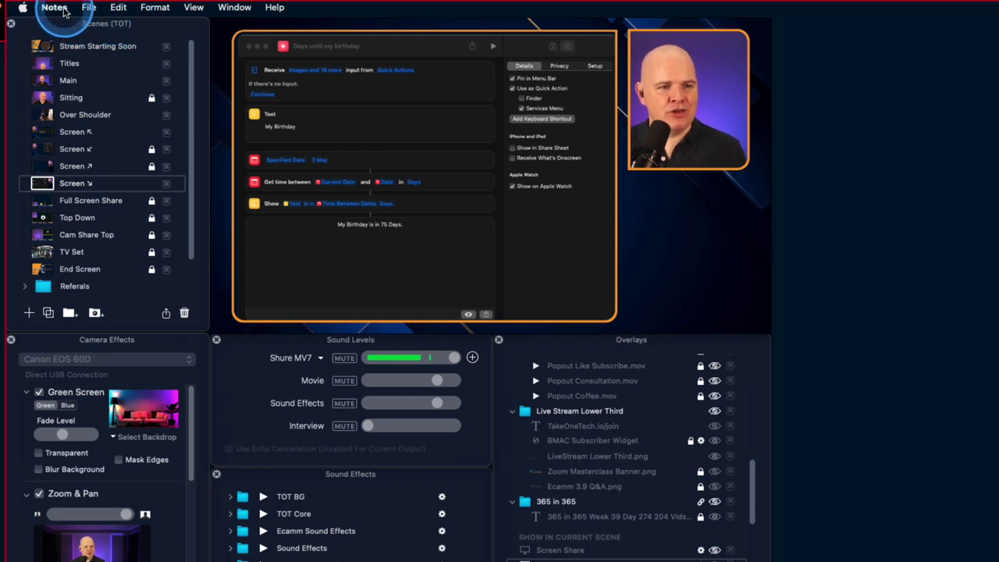
{"action": "left_click", "coordinate": [66, 11]}
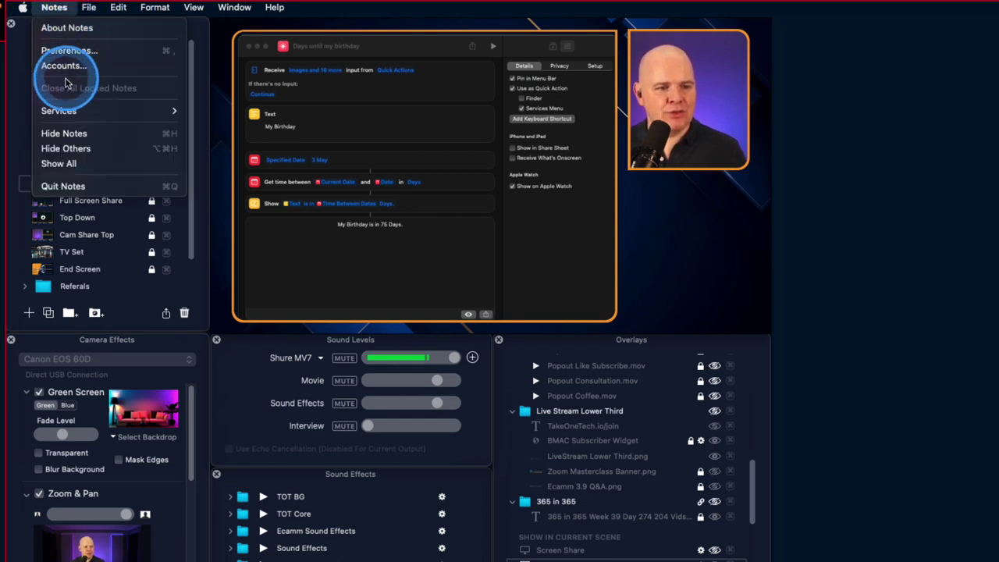
{"action": "mouse_move", "coordinate": [67, 110]}
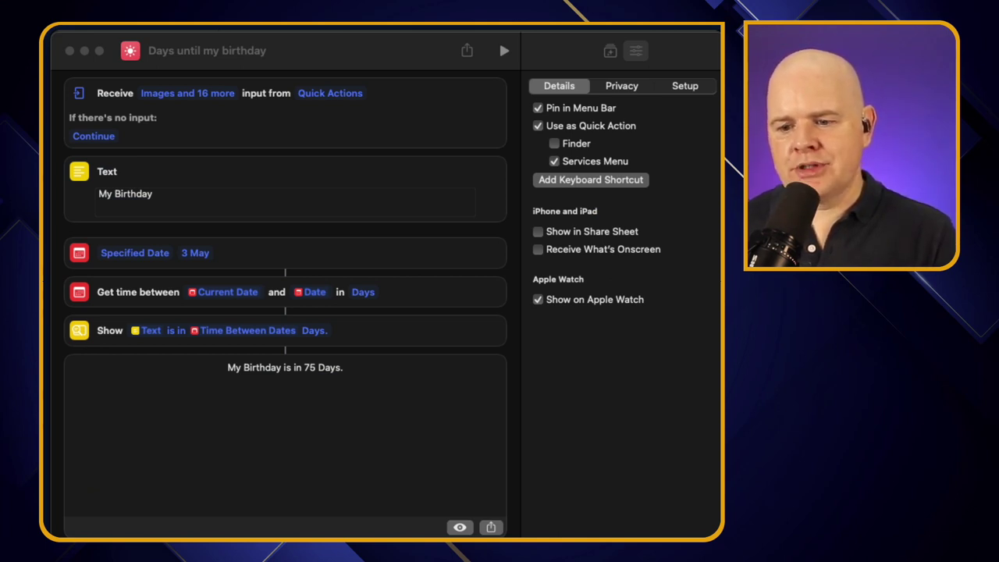
Step: Assign Control-Option-Command-Q as the keyboard shortcut that runs Days until my birthday
{"action": "left_click", "coordinate": [599, 180]}
{"action": "left_click", "coordinate": [597, 180]}
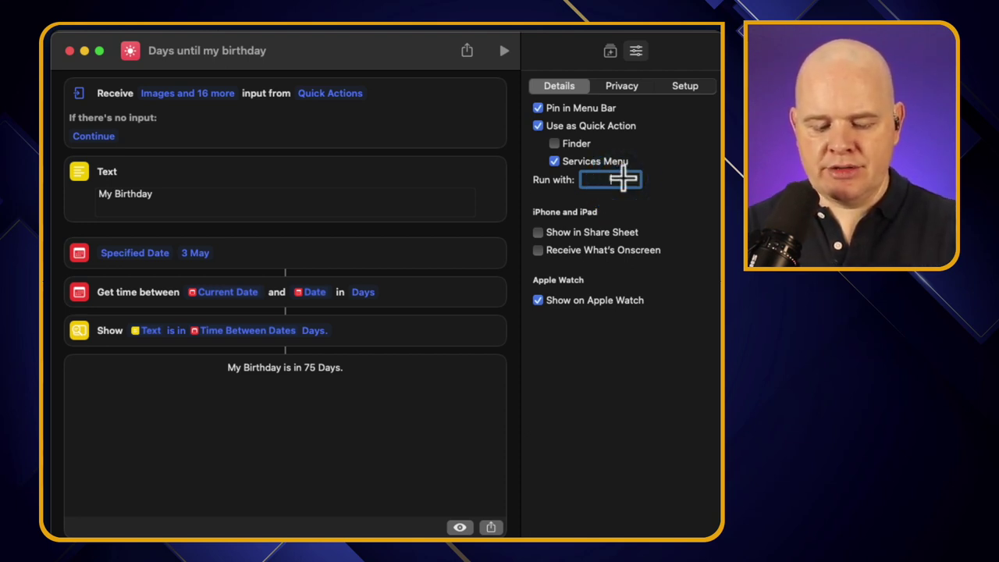
{"action": "left_click", "coordinate": [624, 179]}
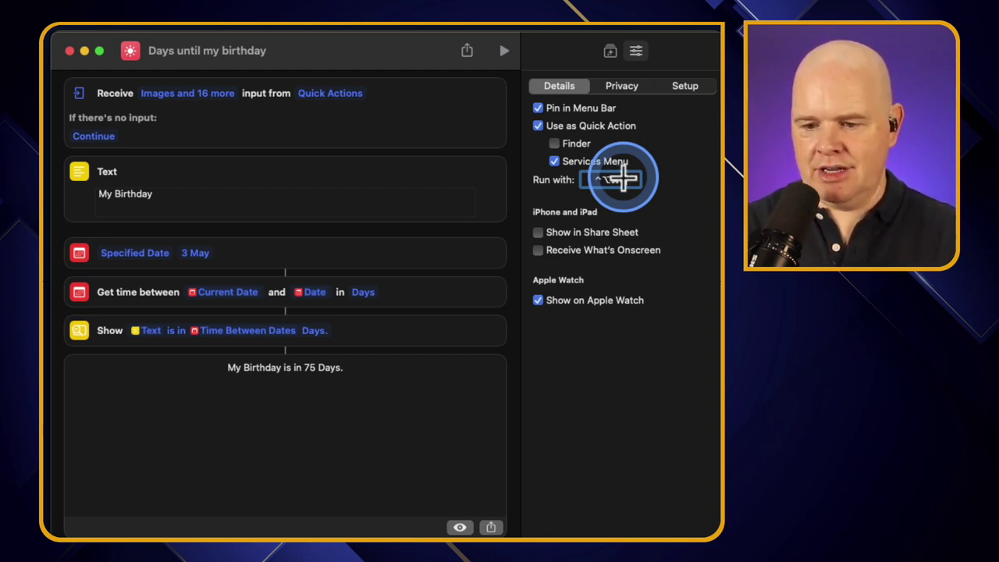
{"action": "key", "text": "ctrl+alt+super+q"}
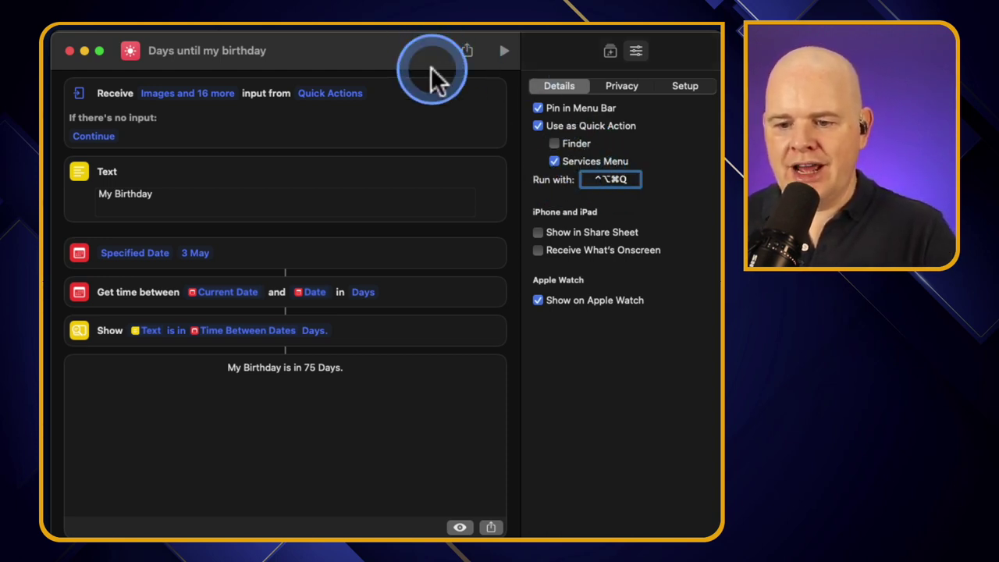
{"action": "left_click", "coordinate": [624, 49]}
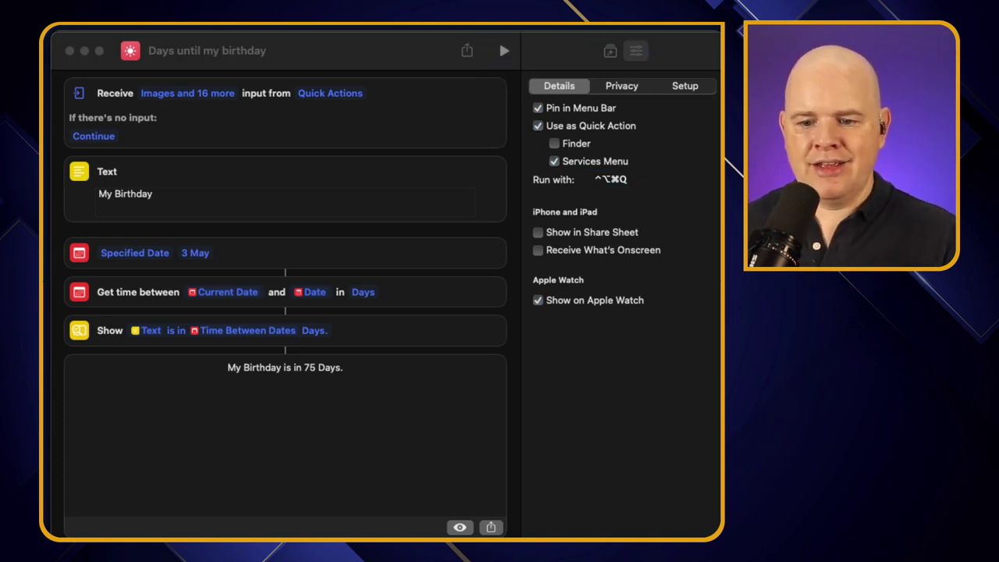
Step: Run the shortcut with Control-Option-Command-Q, dismiss the 75-day result, and view its Privacy settings
{"action": "key", "text": "ctrl+alt+super+q"}
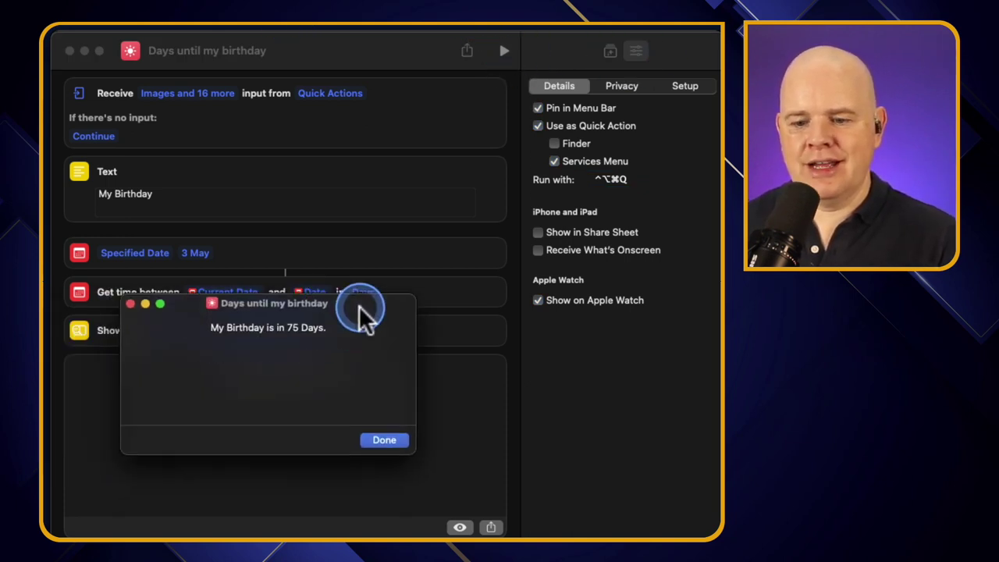
{"action": "left_click_drag", "start_coordinate": [357, 305], "coordinate": [389, 229]}
{"action": "left_click", "coordinate": [414, 364]}
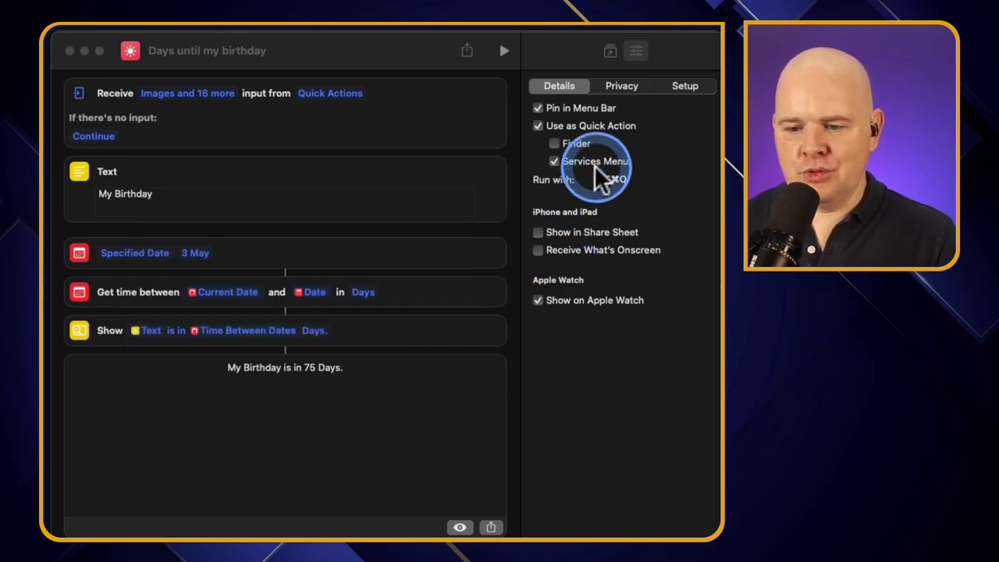
{"action": "left_click", "coordinate": [547, 232]}
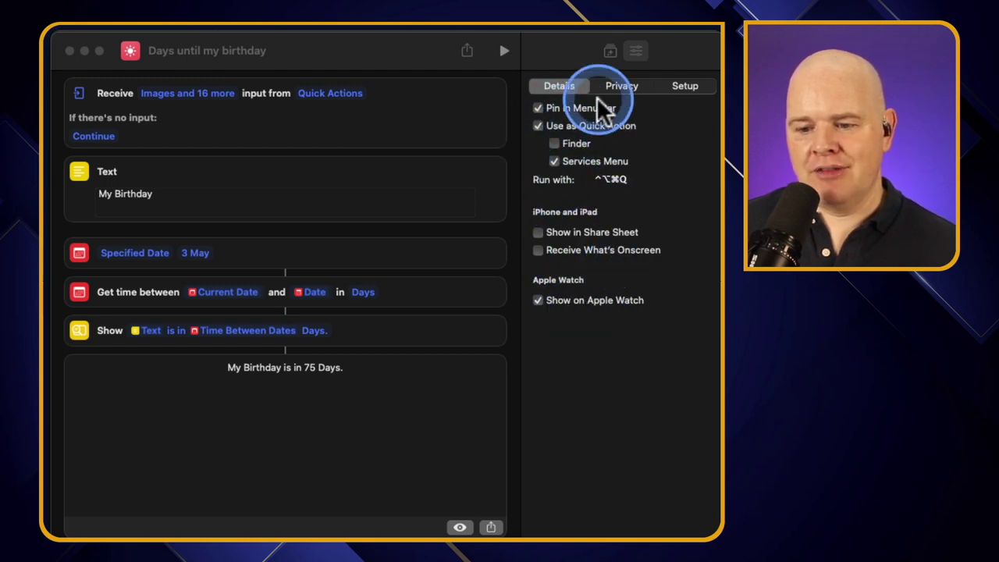
{"action": "left_click", "coordinate": [622, 86]}
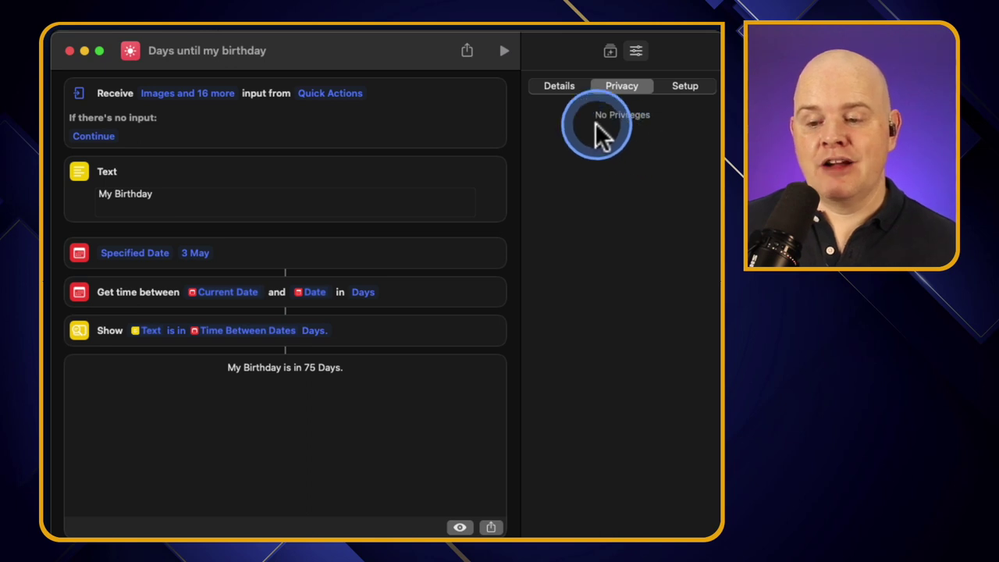
Step: Review the Setup tab's Date and Text import questions, then return to Details
{"action": "left_click", "coordinate": [689, 88]}
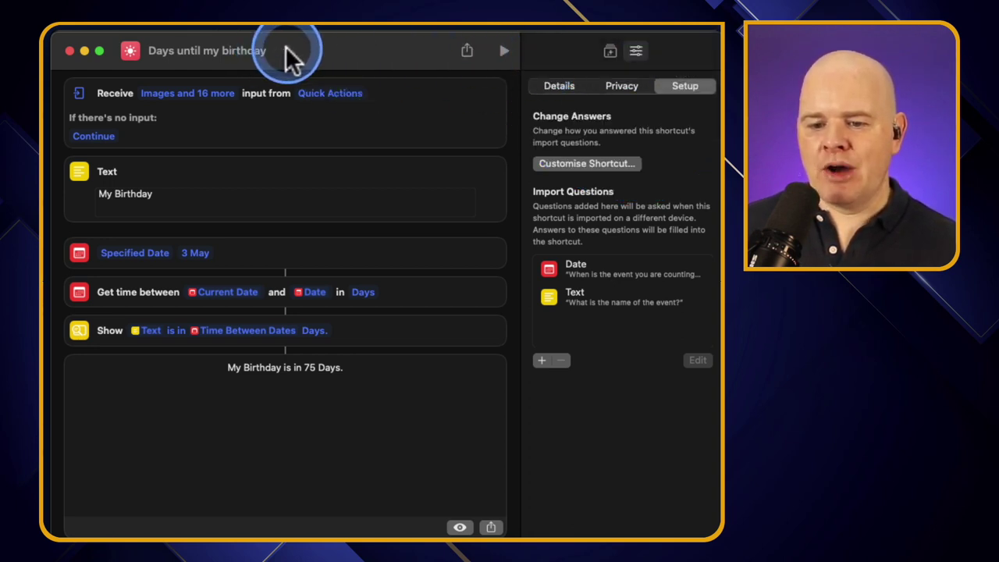
{"action": "left_click", "coordinate": [556, 86]}
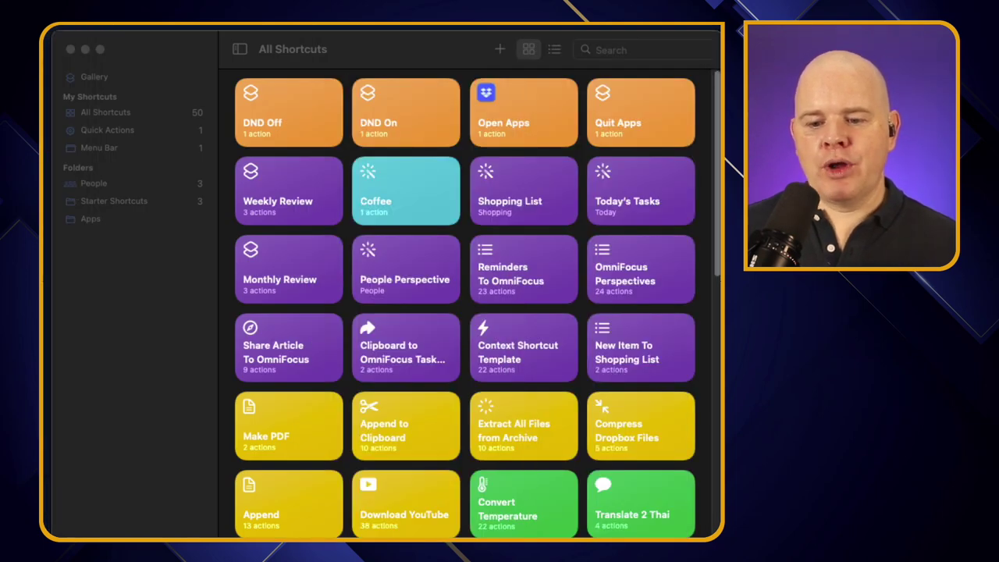
Step: Return to the main Shortcuts window and show the Gallery
{"action": "left_click", "coordinate": [101, 91]}
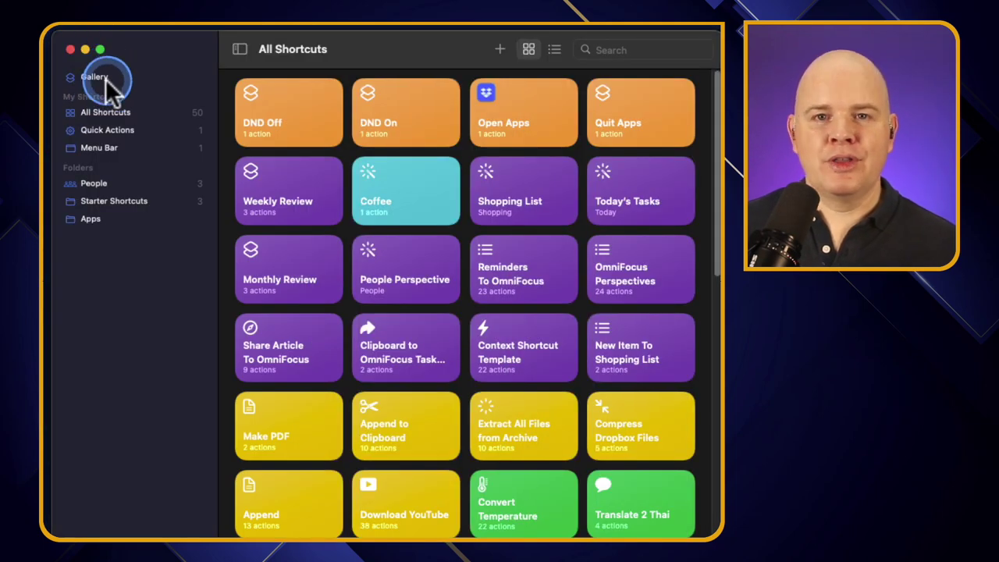
{"action": "left_click", "coordinate": [95, 77]}
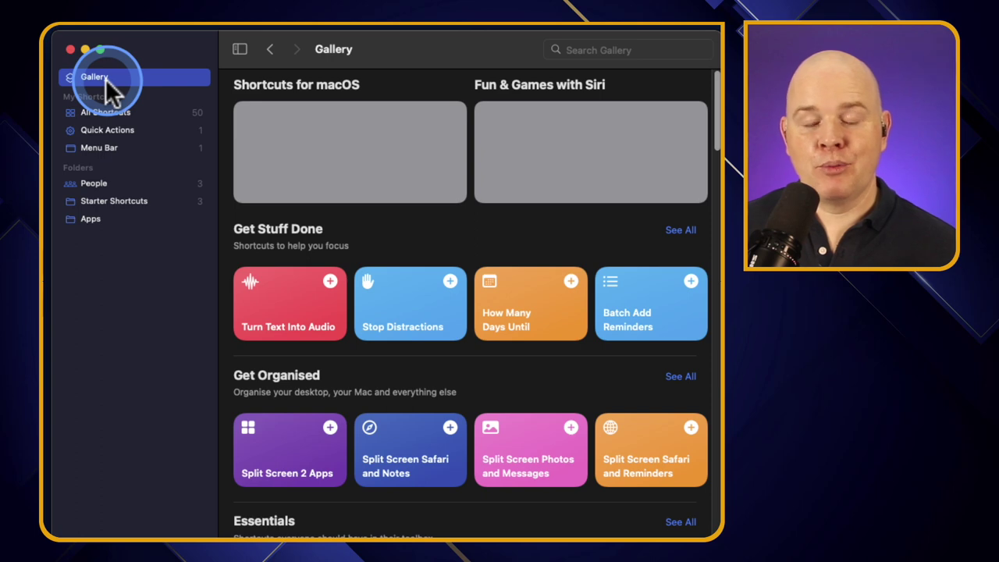